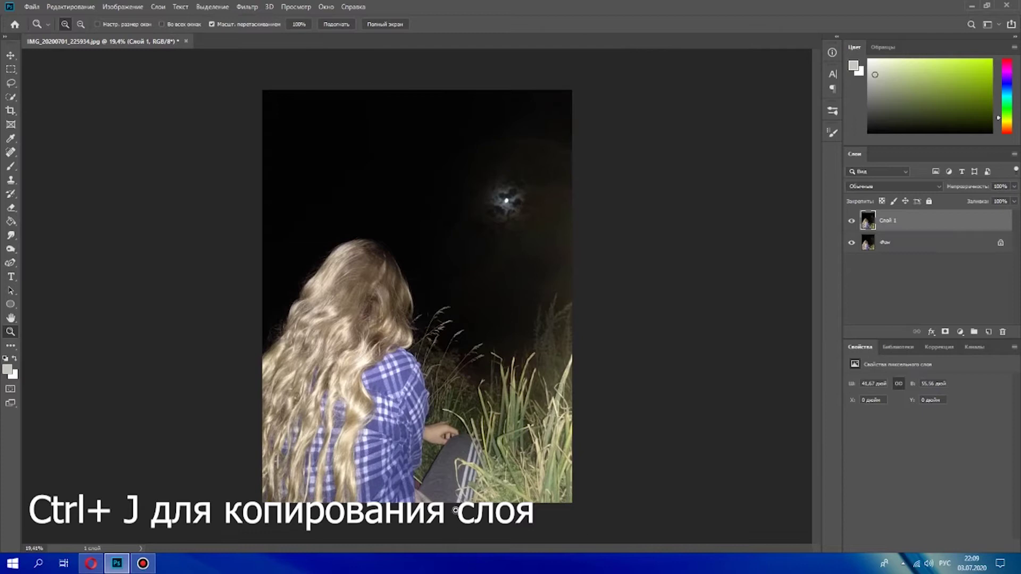
Open the Liquify filter on Слой 1 and add volume to the girl's long hair with the Bloat tool
left_click(253, 10)
left_click(268, 89)
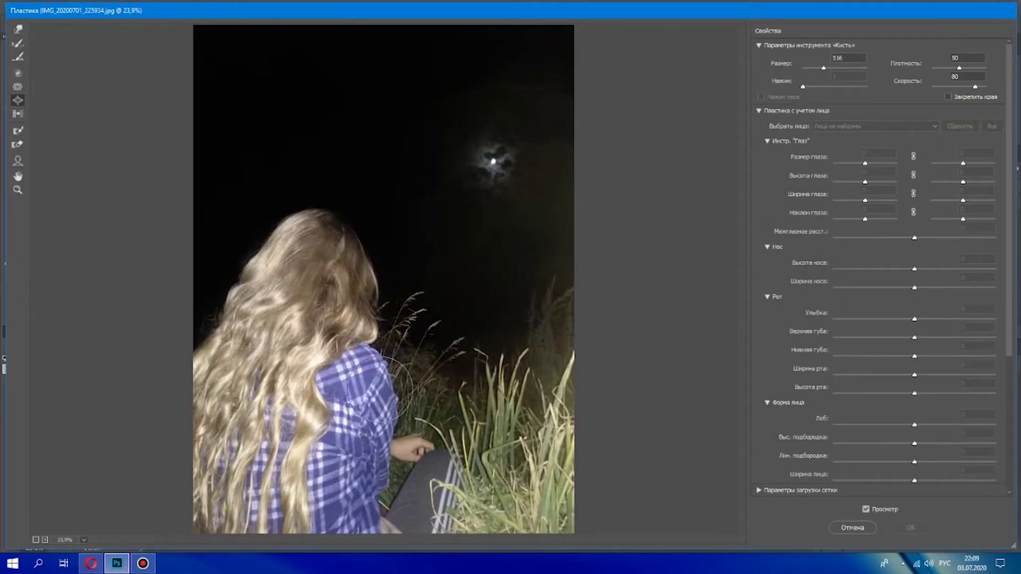
mouse_move(278, 285)
left_mouse_down()
mouse_move(303, 227)
mouse_move(262, 275)
mouse_move(228, 365)
mouse_move(208, 319)
mouse_move(278, 230)
mouse_move(353, 282)
mouse_move(364, 325)
mouse_move(311, 391)
mouse_move(307, 426)
mouse_move(292, 420)
left_mouse_up()
mouse_move(233, 502)
left_mouse_down()
mouse_move(226, 457)
mouse_move(189, 397)
mouse_move(207, 381)
mouse_move(238, 303)
mouse_move(271, 281)
mouse_move(308, 309)
mouse_move(319, 239)
mouse_move(255, 418)
left_mouse_up()
key("w")
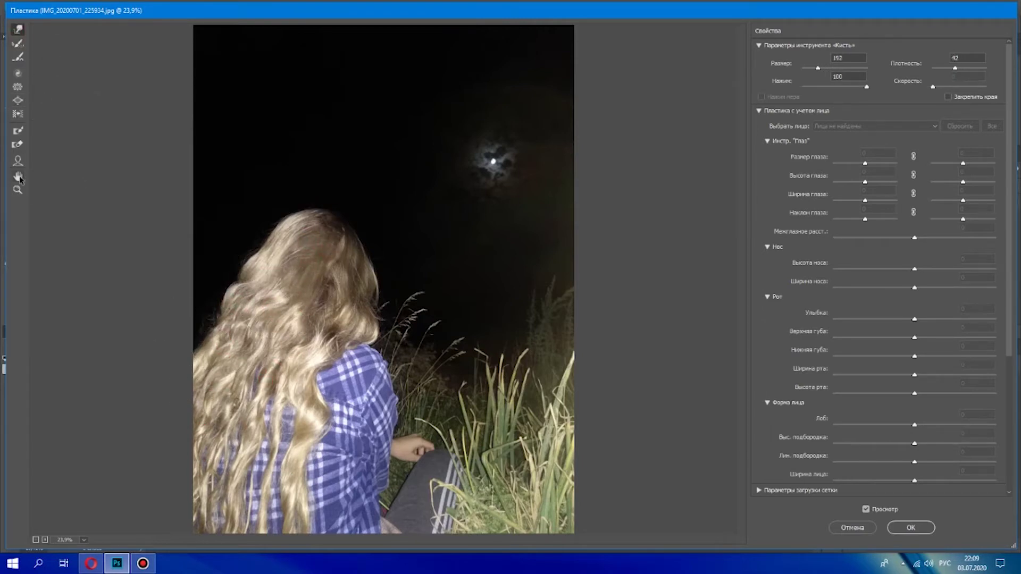
Paint a freeze mask over the plaid shirt, covering the gaps between the hair strands and the shoulder
left_click(18, 131)
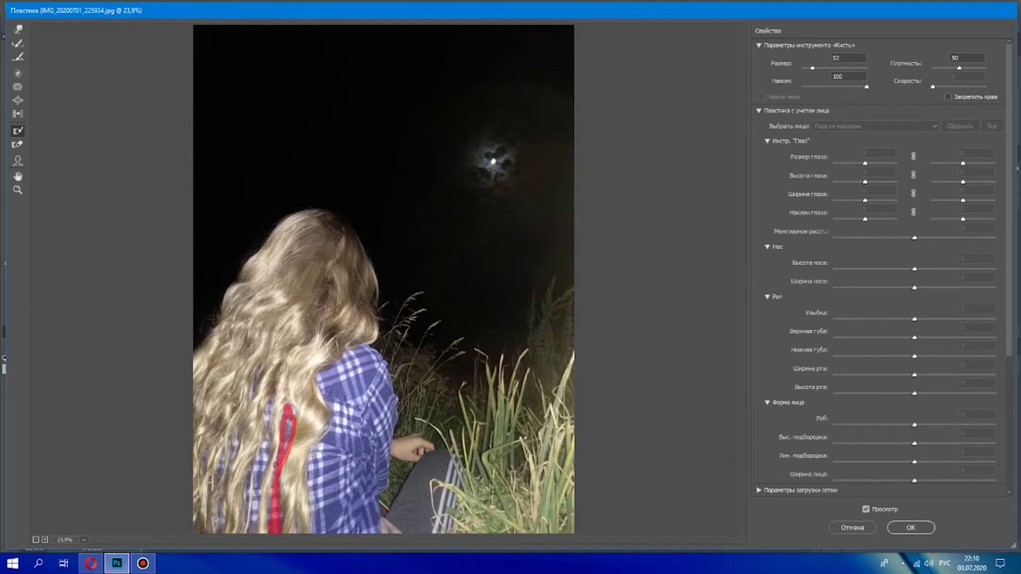
mouse_move(251, 531)
left_mouse_down()
mouse_move(263, 447)
mouse_move(257, 526)
mouse_move(247, 468)
mouse_move(270, 399)
left_mouse_up()
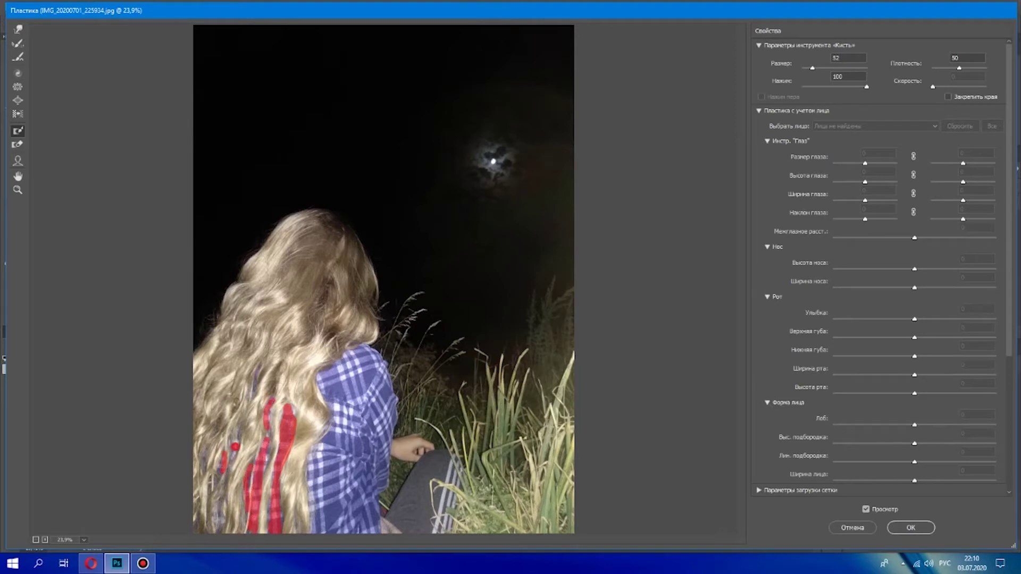
mouse_move(322, 379)
left_mouse_down()
mouse_move(333, 437)
mouse_move(312, 479)
mouse_move(313, 530)
left_mouse_up()
mouse_move(359, 366)
left_mouse_down()
mouse_move(332, 381)
mouse_move(335, 441)
mouse_move(319, 523)
mouse_move(375, 357)
mouse_move(348, 375)
left_mouse_up()
Reshape the hair strands into fuller waves with Forward Warp, enlarging its brush to 342
left_click(18, 28)
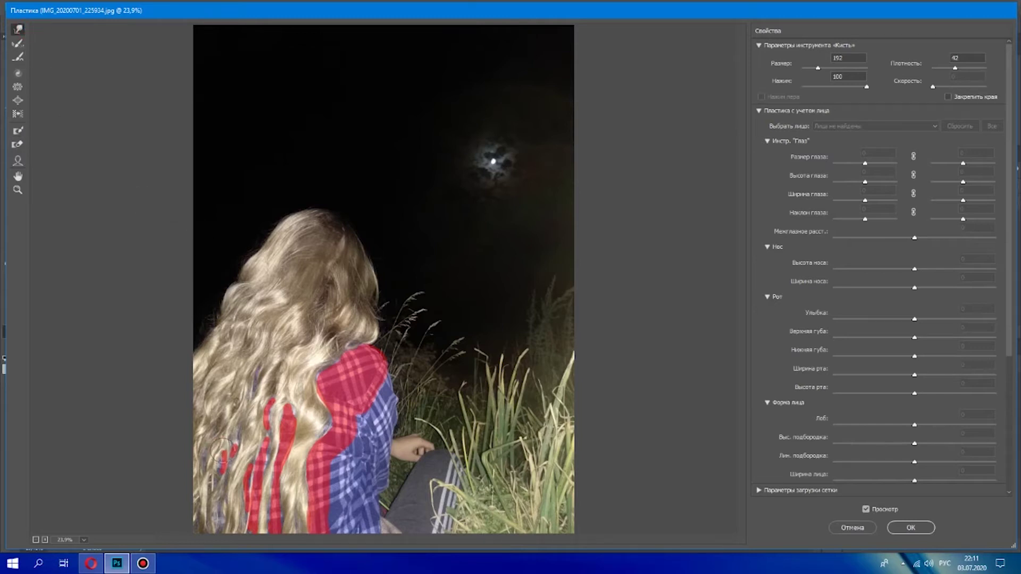
mouse_move(226, 442)
left_mouse_down()
mouse_move(245, 433)
mouse_move(235, 453)
mouse_move(243, 442)
mouse_move(234, 443)
mouse_move(238, 456)
left_mouse_up()
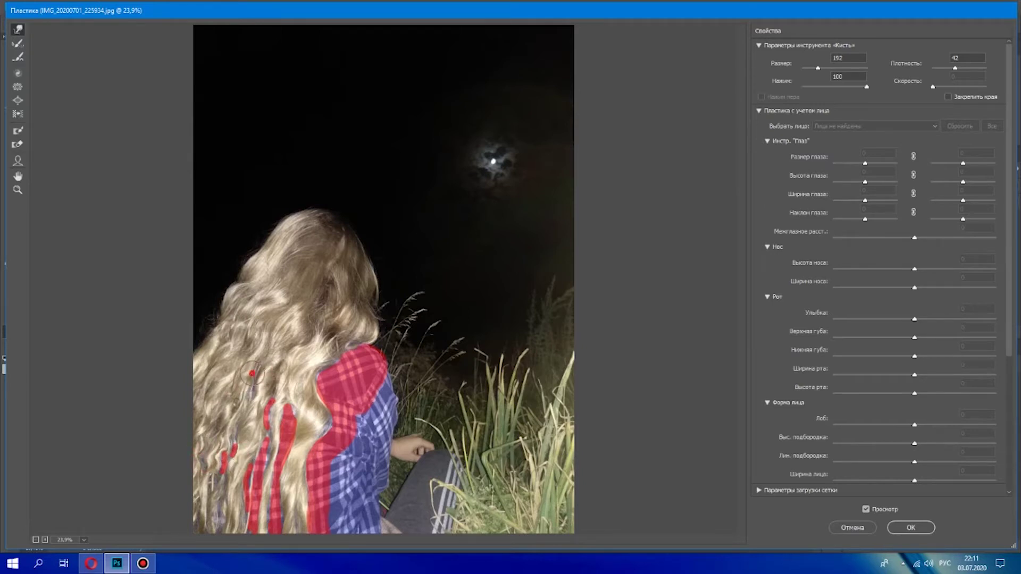
key("bracketright")
key("bracketright")
key("bracketright")
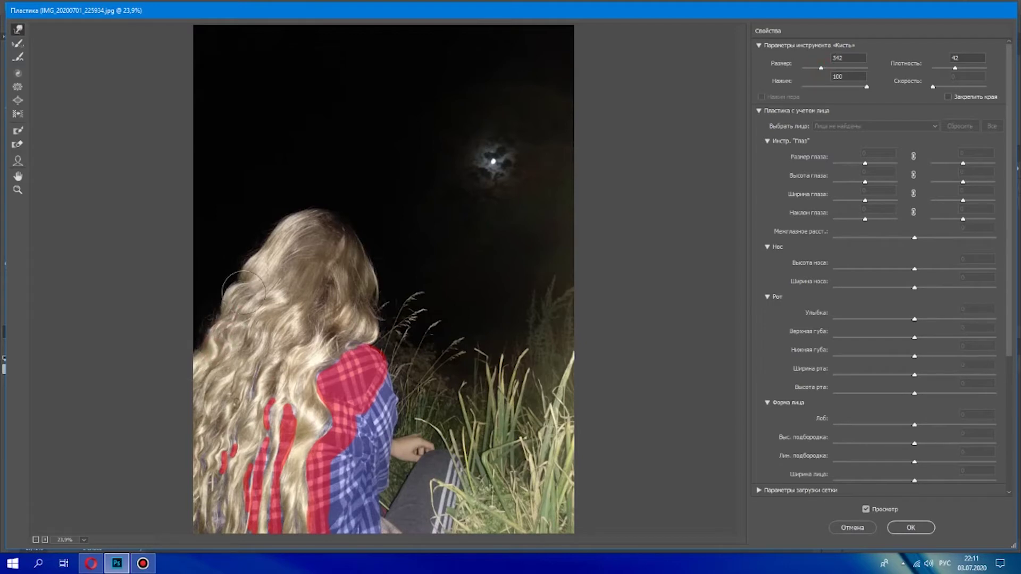
mouse_move(327, 288)
left_mouse_down()
mouse_move(334, 252)
mouse_move(357, 250)
mouse_move(367, 273)
mouse_move(365, 264)
left_mouse_up()
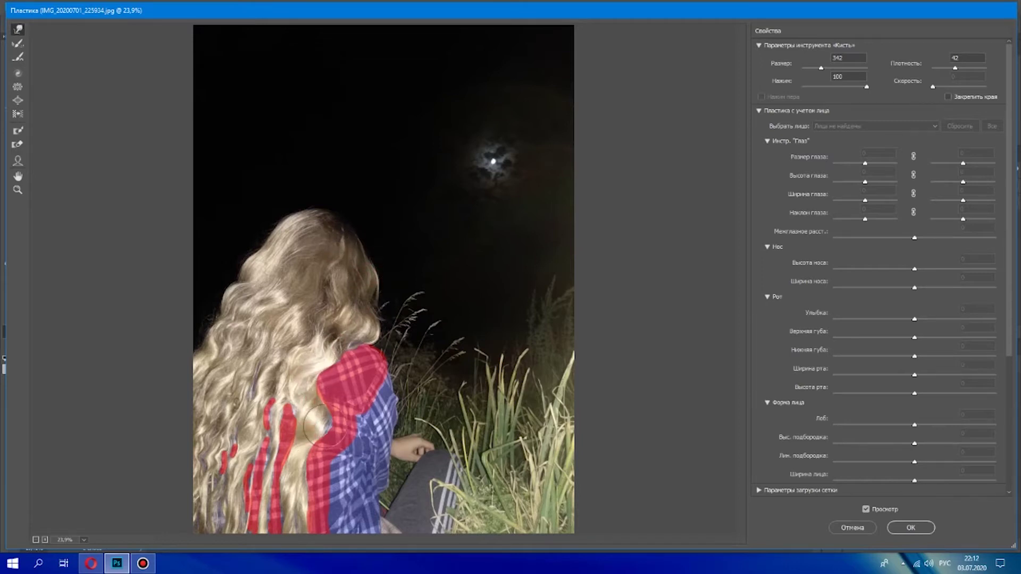
Push the sleeve edge slightly inward with Forward Warp and thaw the frozen area beside the arm
left_click(18, 100)
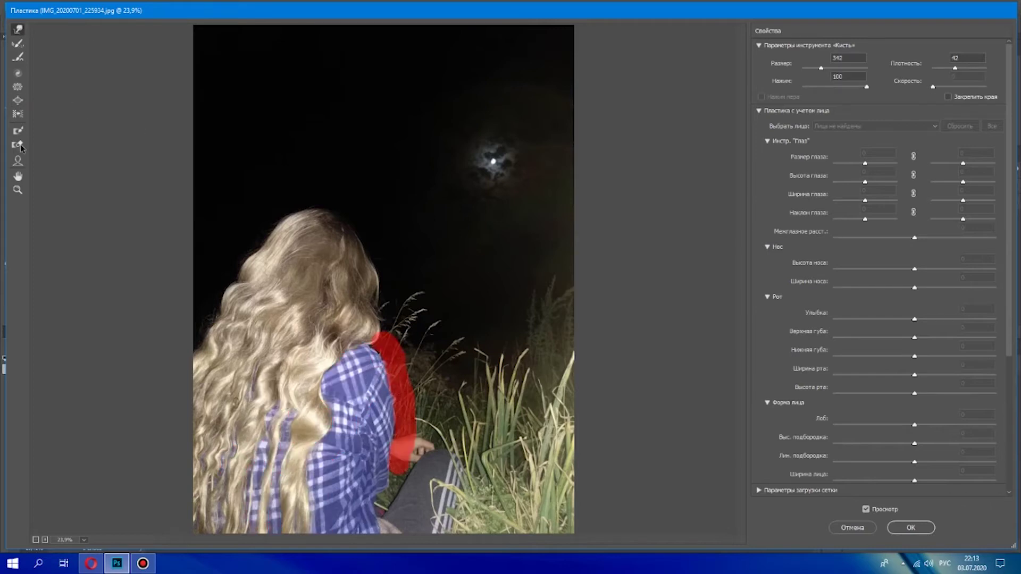
key("d")
left_click(17, 29)
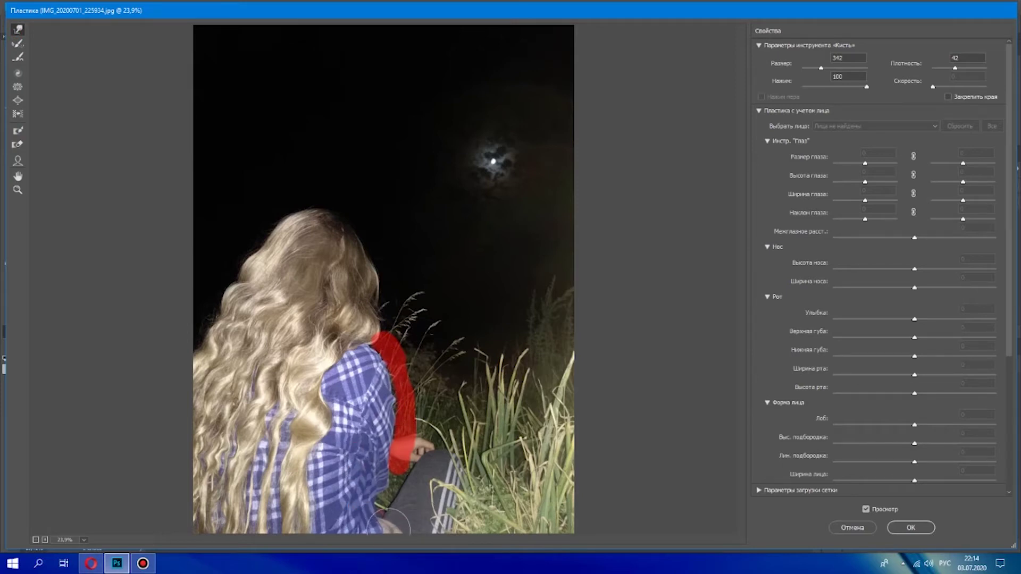
left_click(18, 144)
left_click_drag(389, 351, 396, 404)
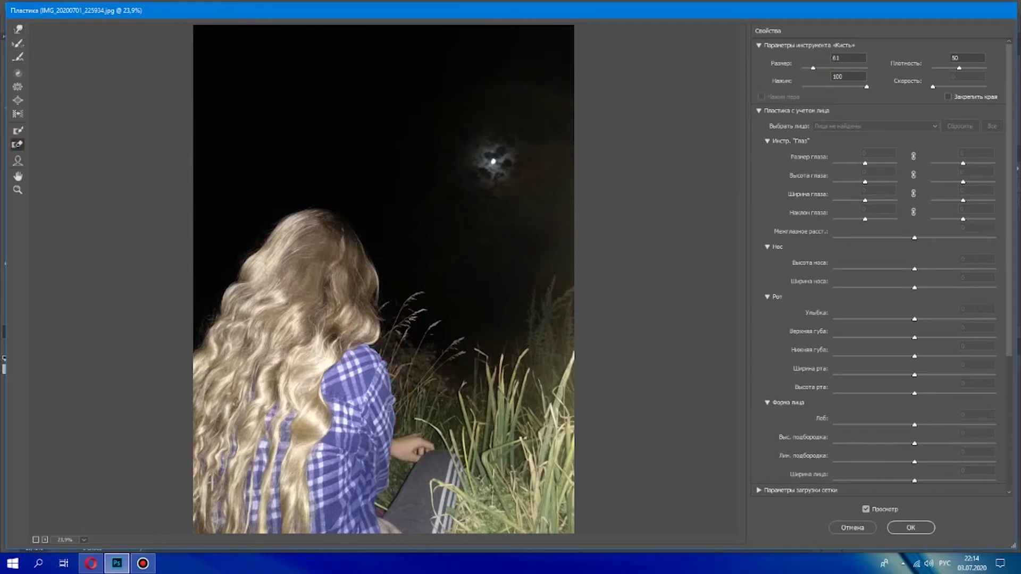
Shrink the plaid shirt area slightly with the Pucker tool at brush size 651 and apply the Liquify changes
left_click(18, 29)
left_click(18, 86)
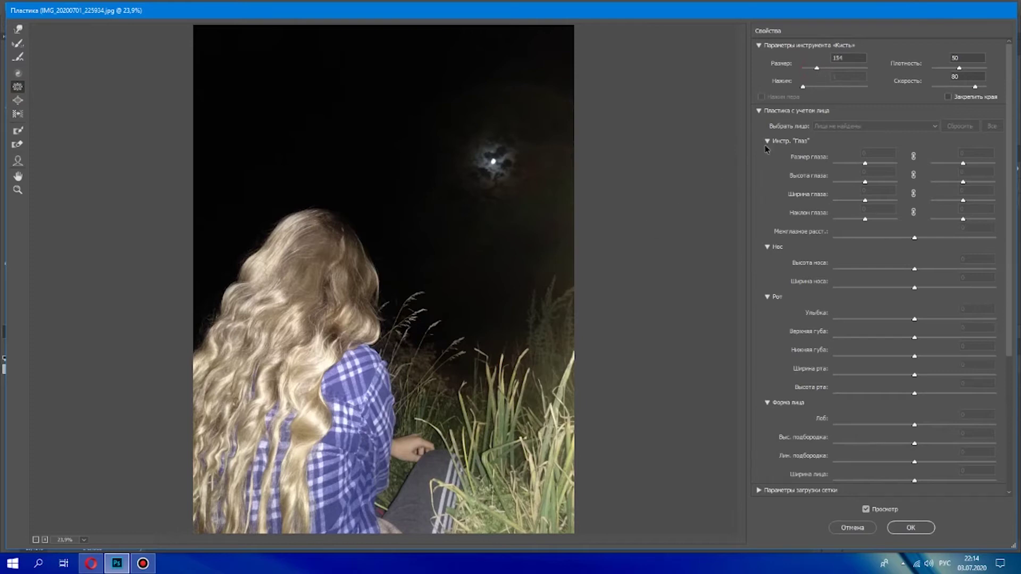
left_click_drag(825, 69, 828, 70)
left_click(319, 460)
mouse_move(320, 460)
left_mouse_down()
mouse_move(311, 488)
mouse_move(345, 409)
mouse_move(345, 428)
mouse_move(366, 407)
mouse_move(364, 454)
mouse_move(419, 518)
mouse_move(431, 484)
mouse_move(351, 527)
mouse_move(330, 480)
mouse_move(337, 474)
mouse_move(305, 494)
mouse_move(367, 388)
left_mouse_up()
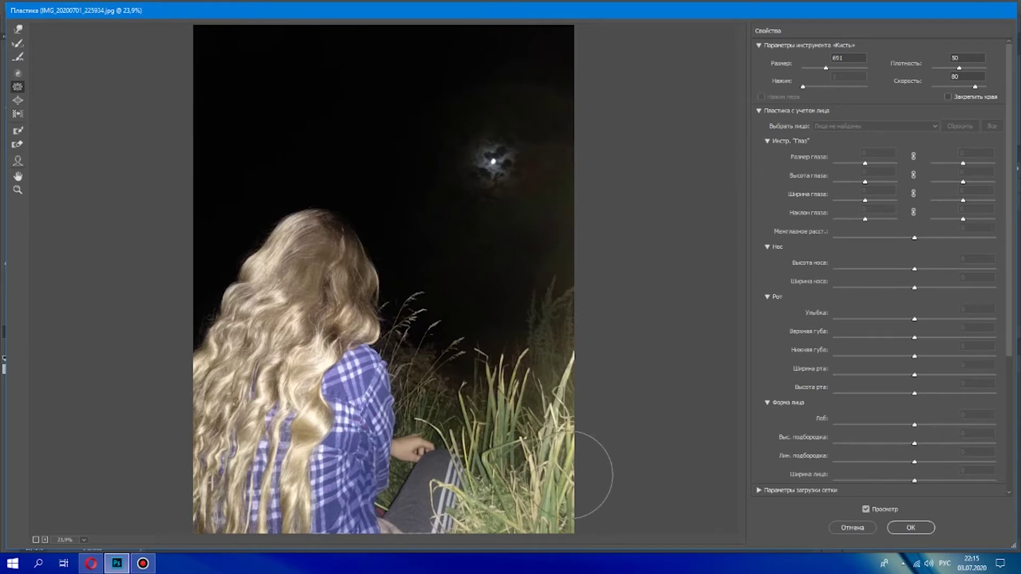
left_click(927, 526)
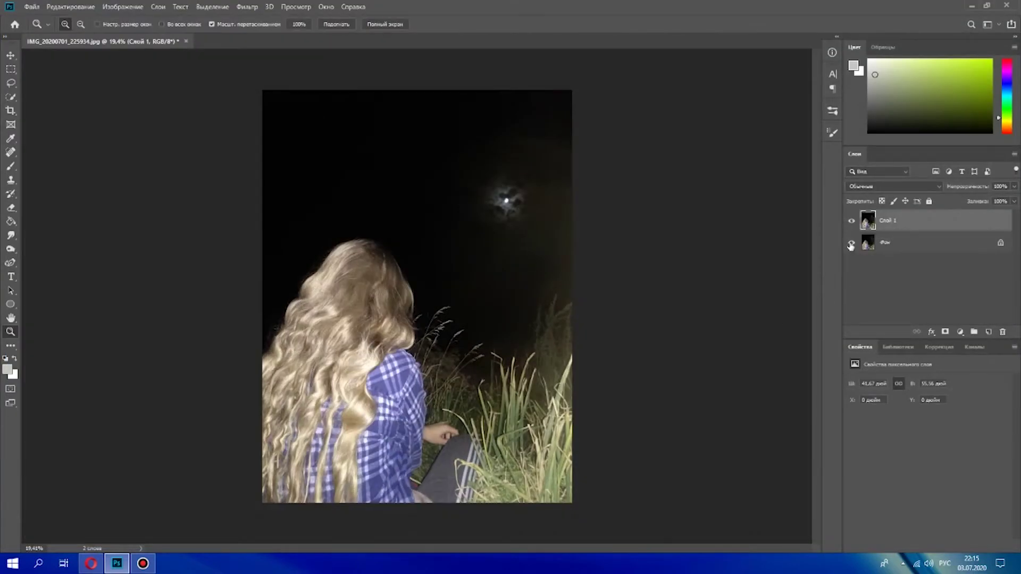
Compare the photo with and without the retouched Слой 1, and duplicate that layer
left_click(852, 222)
left_click(852, 222)
left_click(852, 222)
left_click(851, 221)
key("ctrl+j")
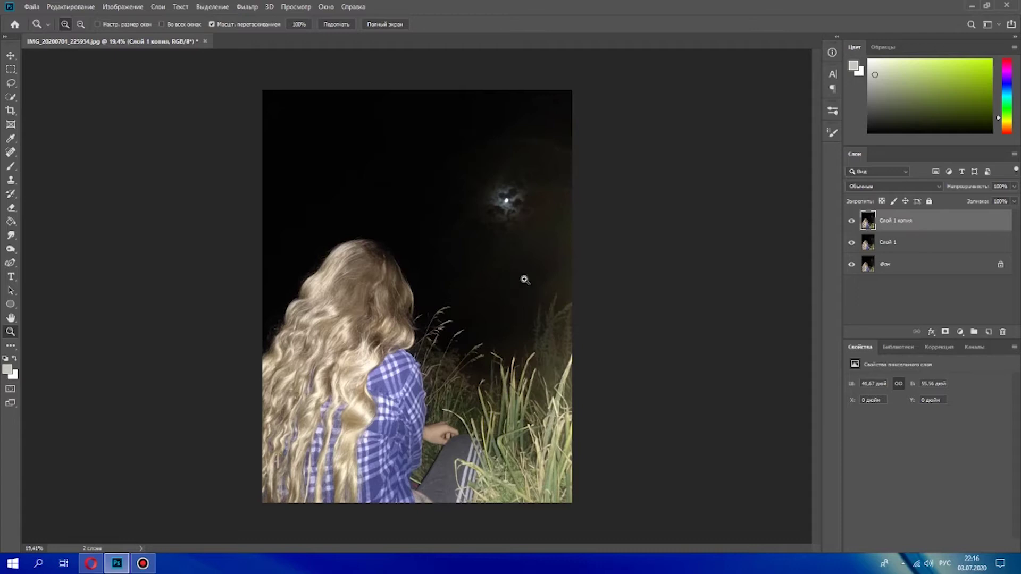
Select the dark night sky on the duplicated layer with an enlarged Quick Selection brush
left_click_drag(523, 280, 532, 280)
key("w")
left_click(244, 66)
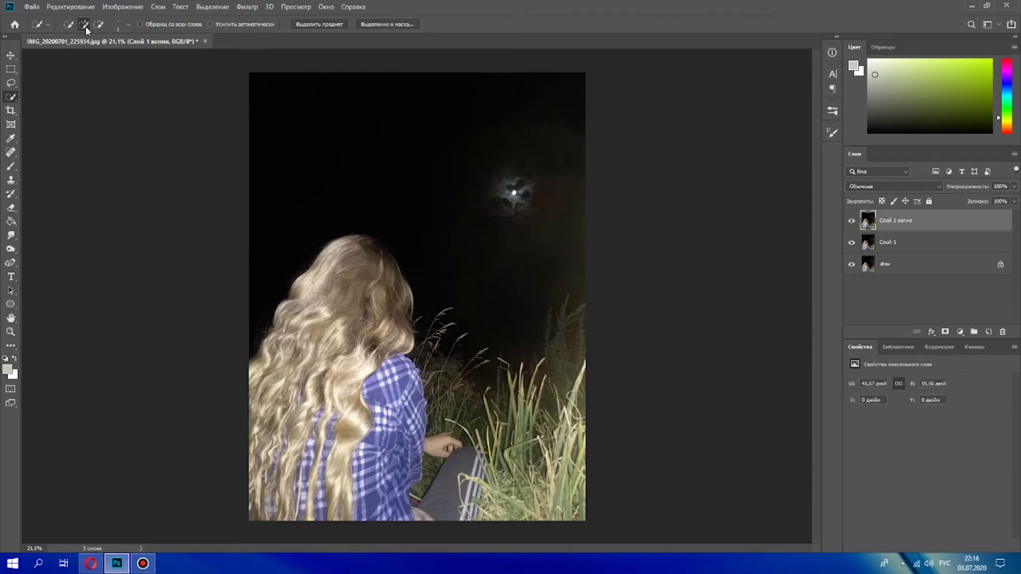
left_click(126, 27)
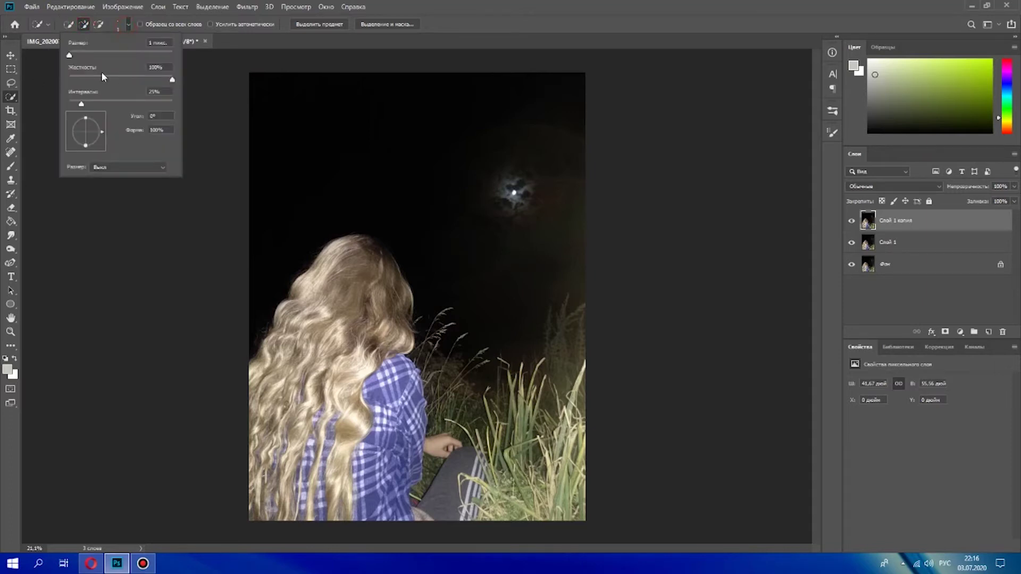
left_click_drag(71, 56, 82, 56)
left_click(254, 75)
mouse_move(254, 74)
left_mouse_down()
mouse_move(373, 204)
mouse_move(433, 245)
left_mouse_up()
Refine the sky selection along the grass and the crown of the head with a smaller brush
left_click(98, 23)
left_click(127, 24)
left_click_drag(82, 56, 70, 56)
key("Return")
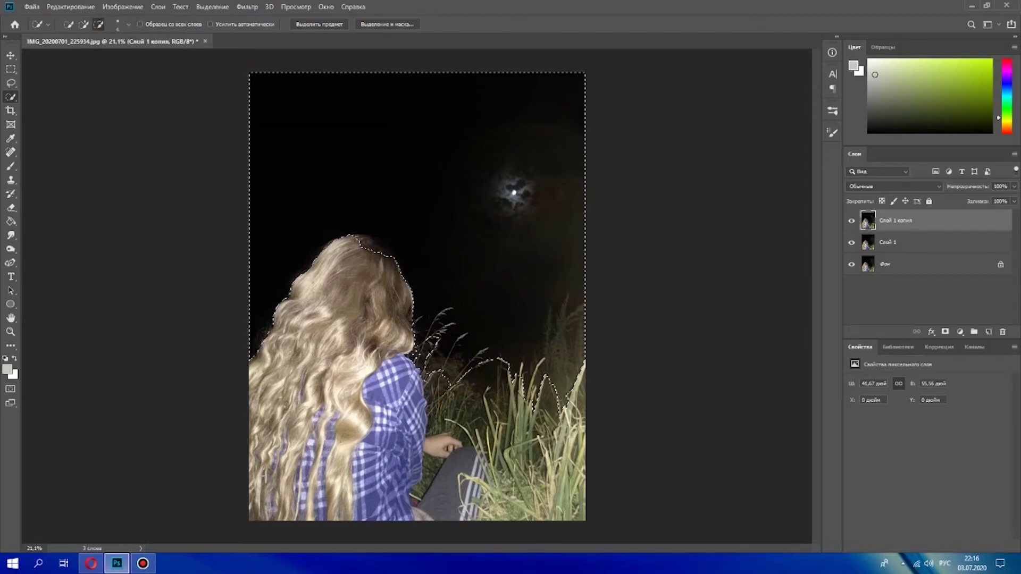
mouse_move(420, 345)
left_mouse_down()
mouse_move(452, 316)
mouse_move(475, 362)
mouse_move(571, 391)
left_mouse_up()
mouse_move(584, 340)
left_mouse_down()
mouse_move(550, 319)
mouse_move(436, 330)
mouse_move(494, 311)
mouse_move(458, 314)
mouse_move(446, 341)
mouse_move(491, 364)
mouse_move(436, 330)
left_mouse_up()
left_click(99, 24)
left_click_drag(397, 272, 356, 240)
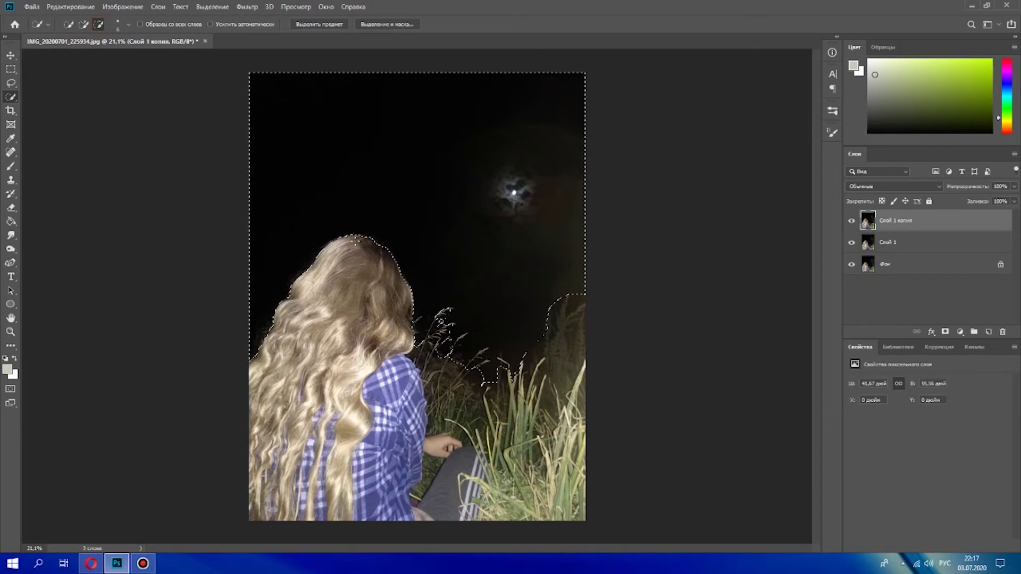
Put the selected sky on its own new layer and hide all the other layers
right_click(400, 157)
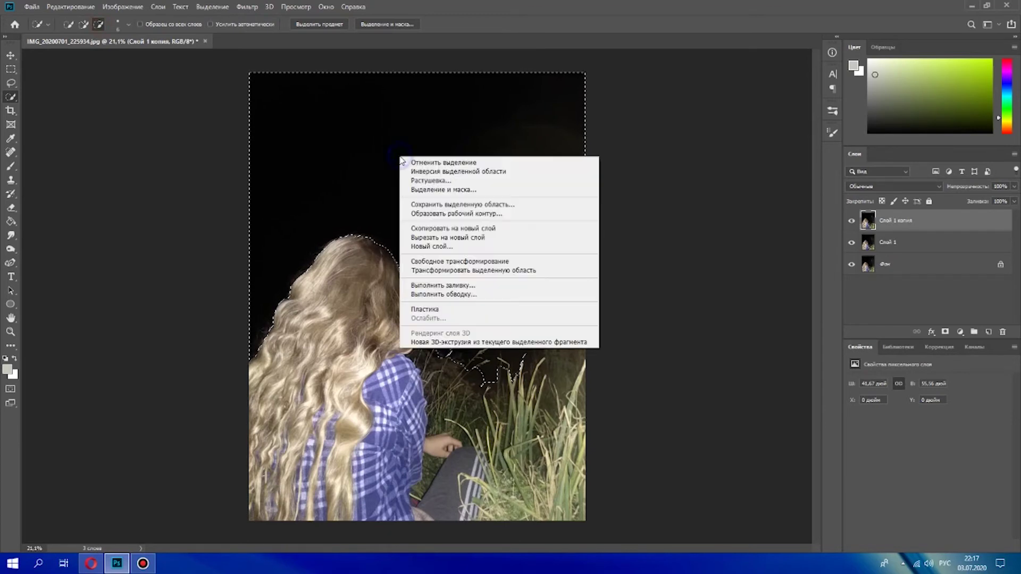
left_click(467, 238)
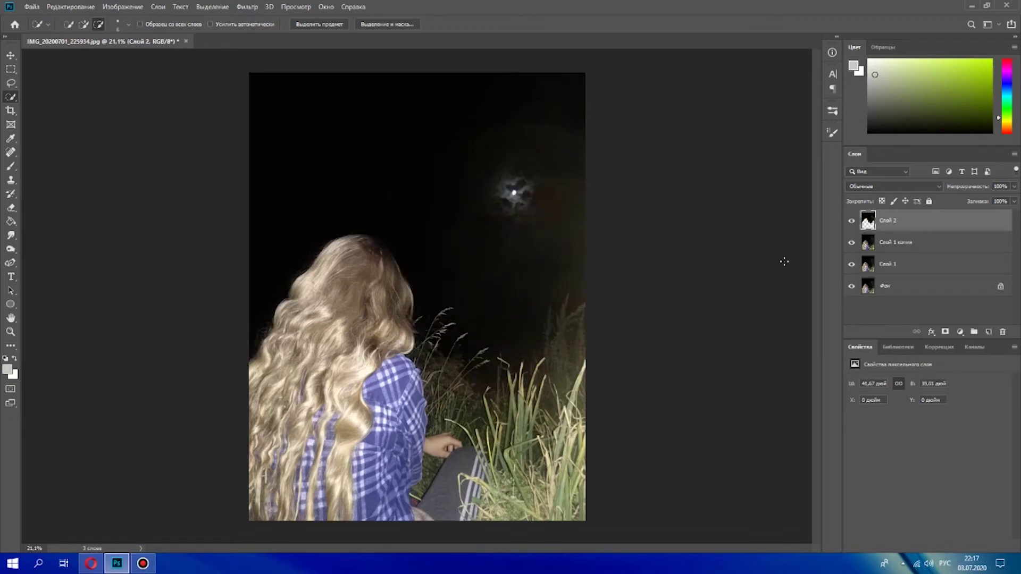
left_click(851, 264)
left_click(851, 287)
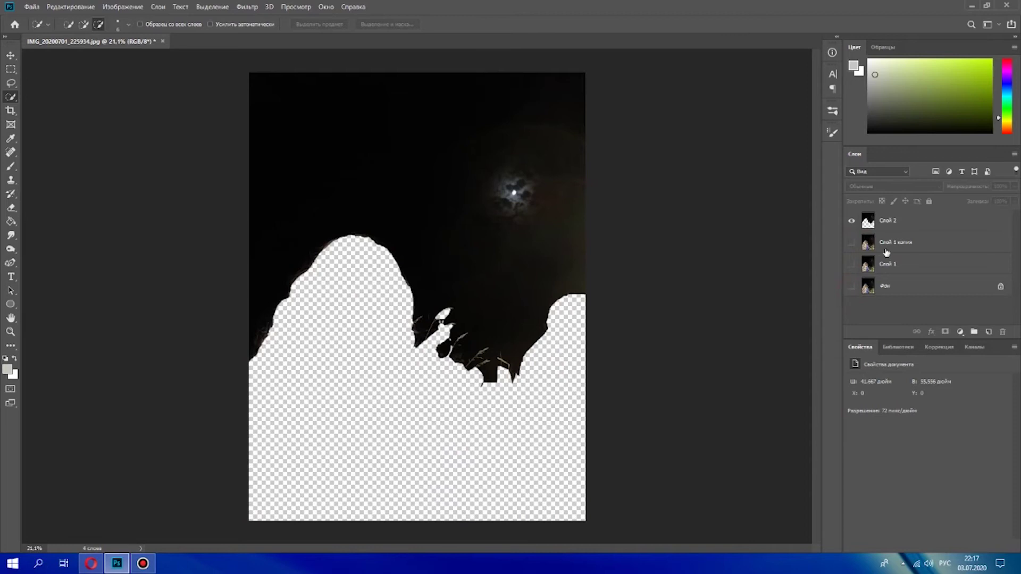
left_click(919, 230)
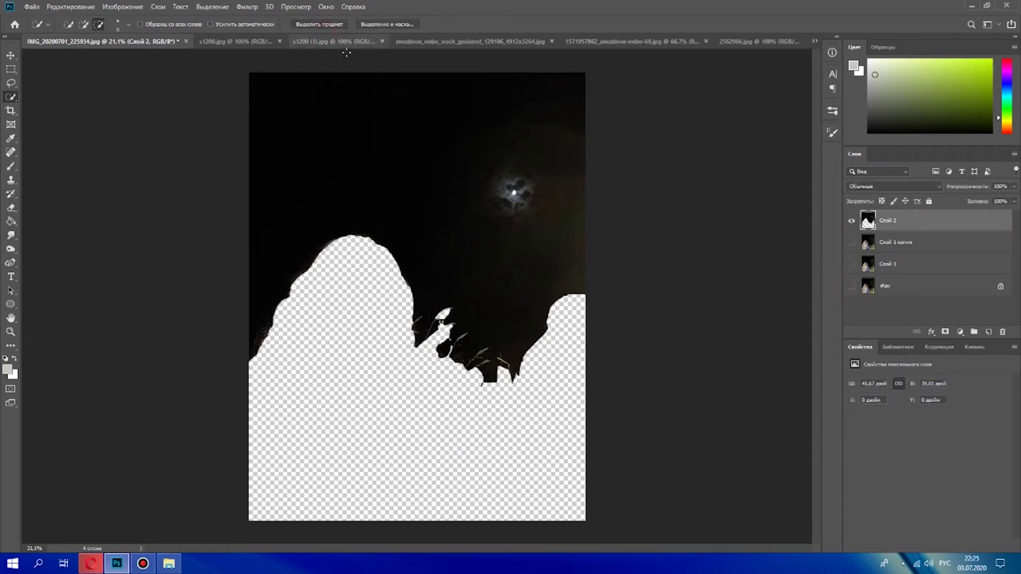
Bring the Milky Way image from s1200.jpg in as a new layer and scale it to about 283% across the sky
left_click(223, 41)
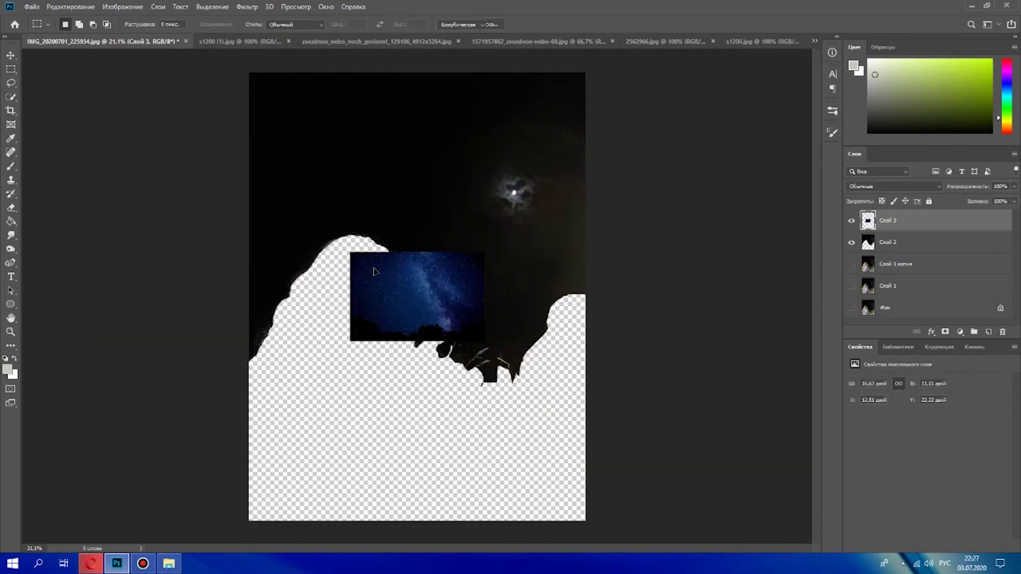
key("ctrl+t")
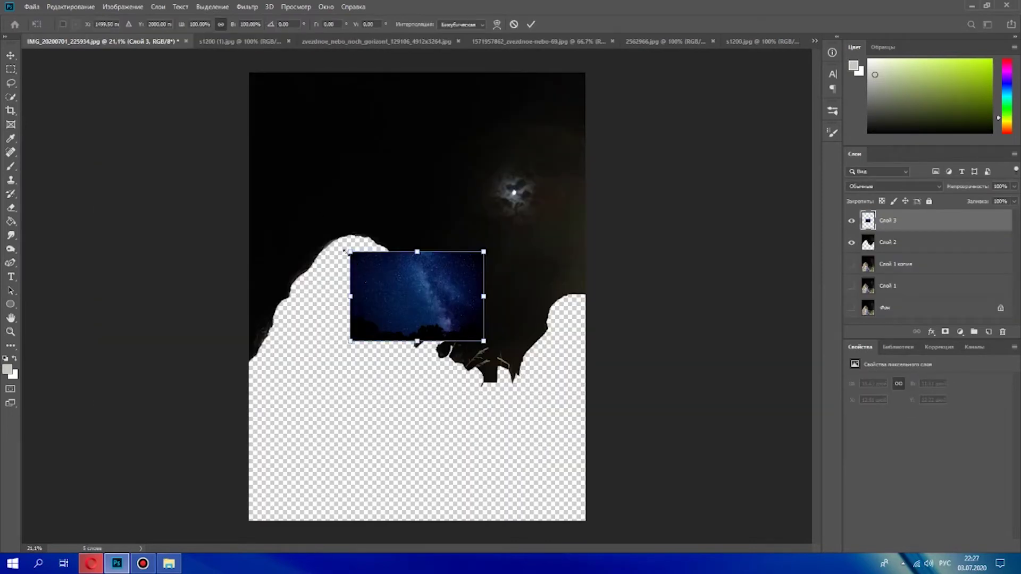
left_click_drag(343, 241, 223, 61)
left_click_drag(420, 330, 497, 303)
left_click_drag(562, 316, 595, 315)
mouse_move(482, 275)
left_mouse_down()
mouse_move(513, 277)
mouse_move(494, 277)
left_mouse_up()
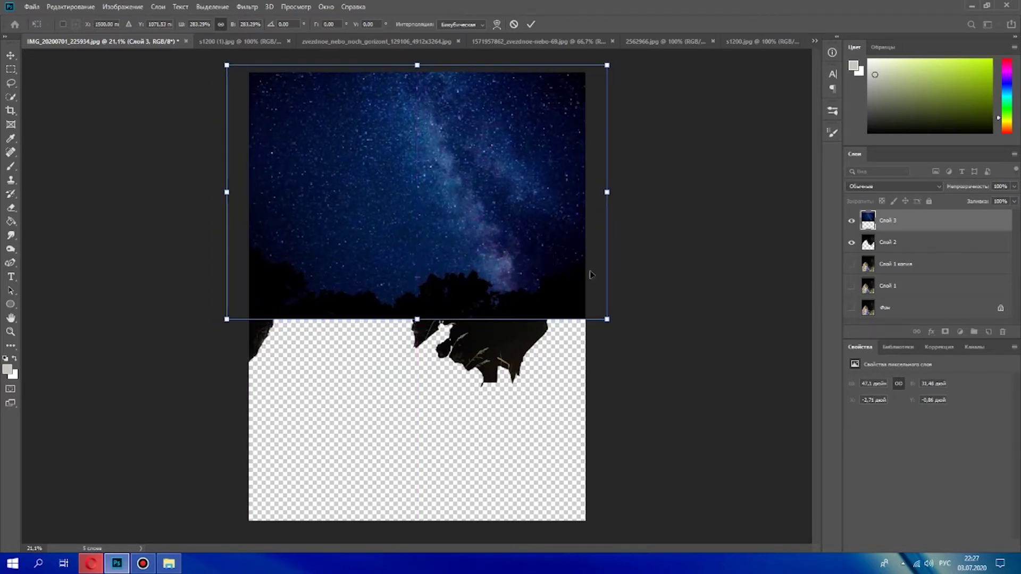
left_click(667, 244)
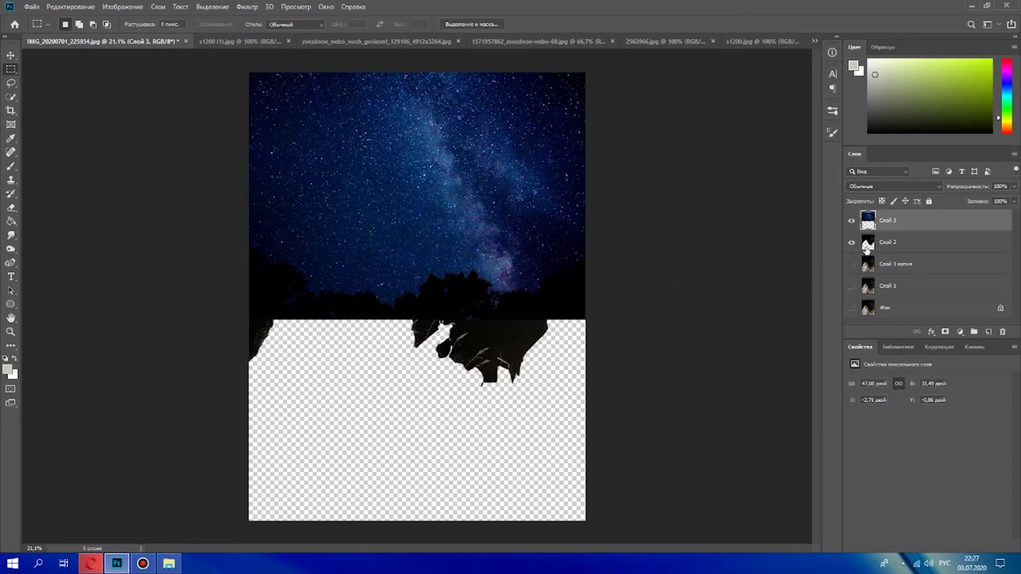
Show the Слой 1 копия layer and make the starry-sky layer Слой 3 active
left_click(851, 264)
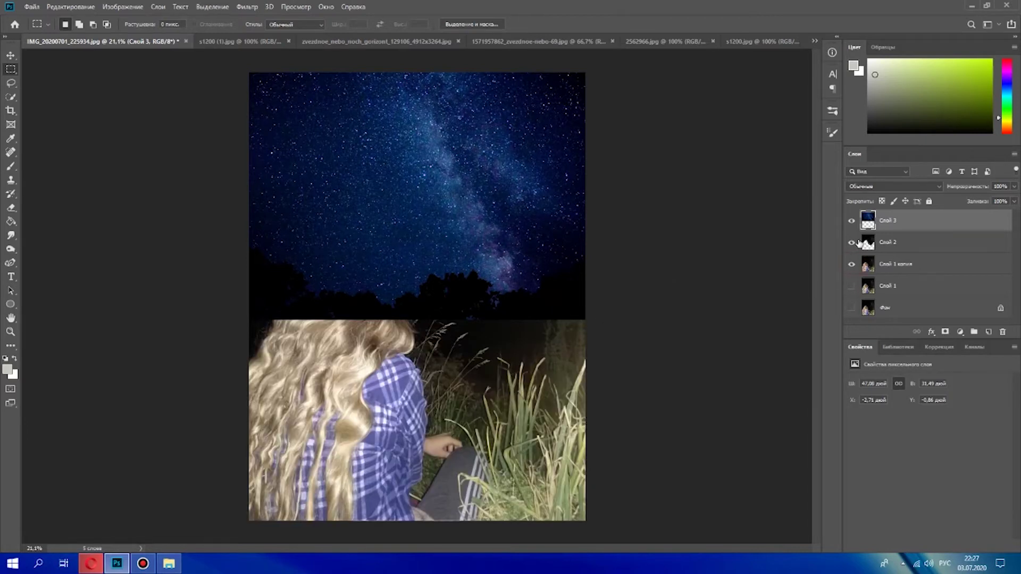
mouse_move(907, 221)
left_mouse_down()
mouse_move(916, 259)
mouse_move(916, 223)
left_mouse_up()
left_click(920, 242)
left_click(895, 220)
Erase the starry-sky layer where it covers the girl's head, using a hard round eraser enlarged to 259 px
left_click(11, 207)
left_click_drag(302, 310, 314, 298)
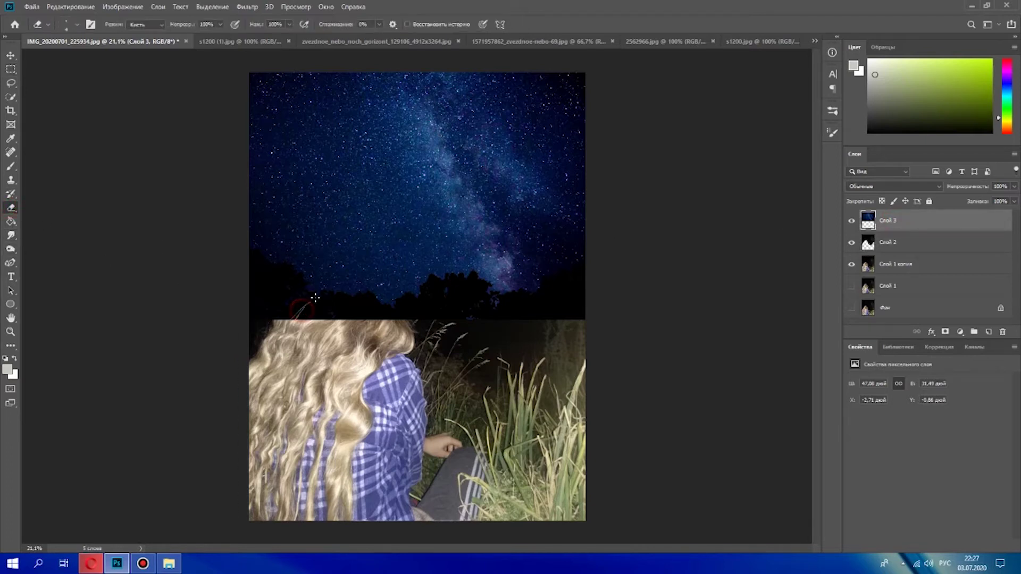
left_click(75, 24)
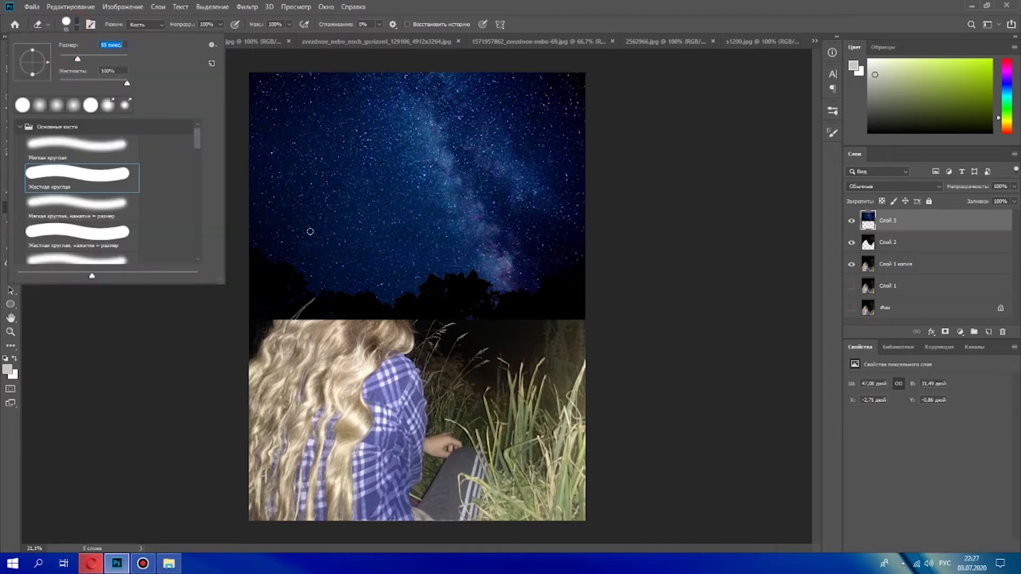
left_click(332, 314)
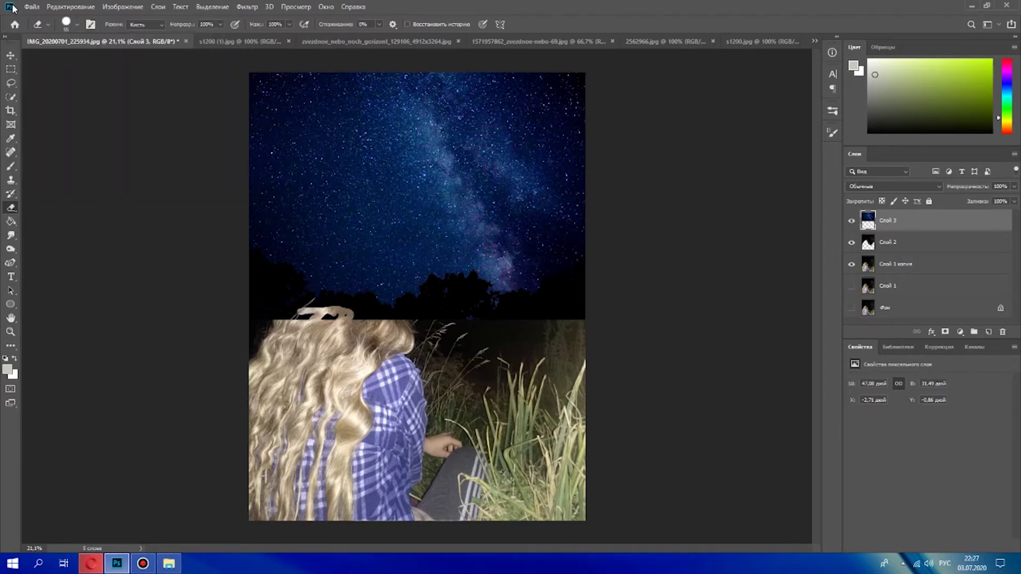
left_click(77, 24)
left_click_drag(80, 57, 113, 67)
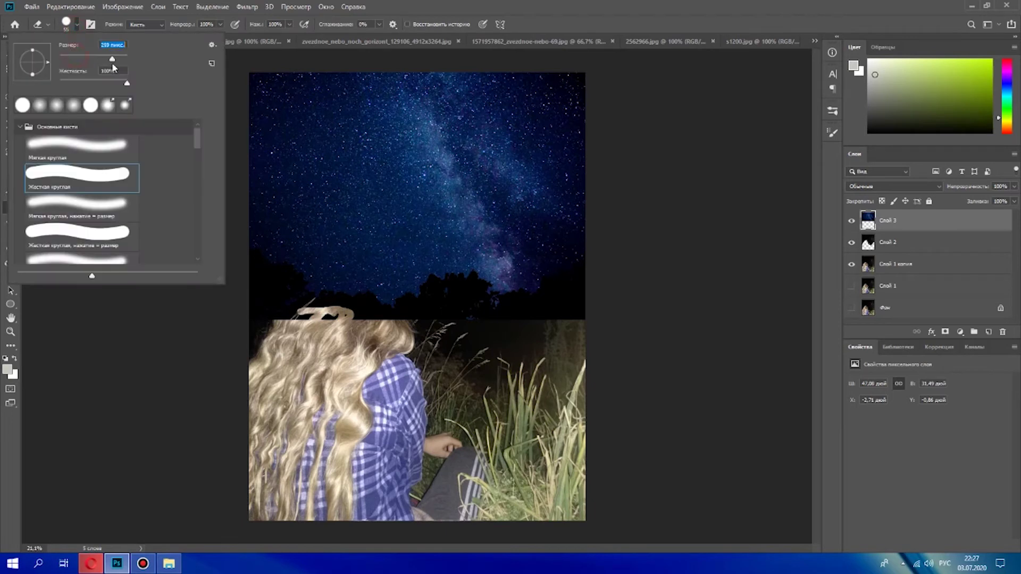
mouse_move(338, 334)
left_mouse_down()
mouse_move(323, 313)
mouse_move(285, 331)
mouse_move(345, 301)
mouse_move(391, 323)
mouse_move(371, 297)
mouse_move(333, 299)
mouse_move(294, 321)
mouse_move(316, 302)
mouse_move(293, 317)
mouse_move(317, 299)
mouse_move(386, 298)
left_mouse_up()
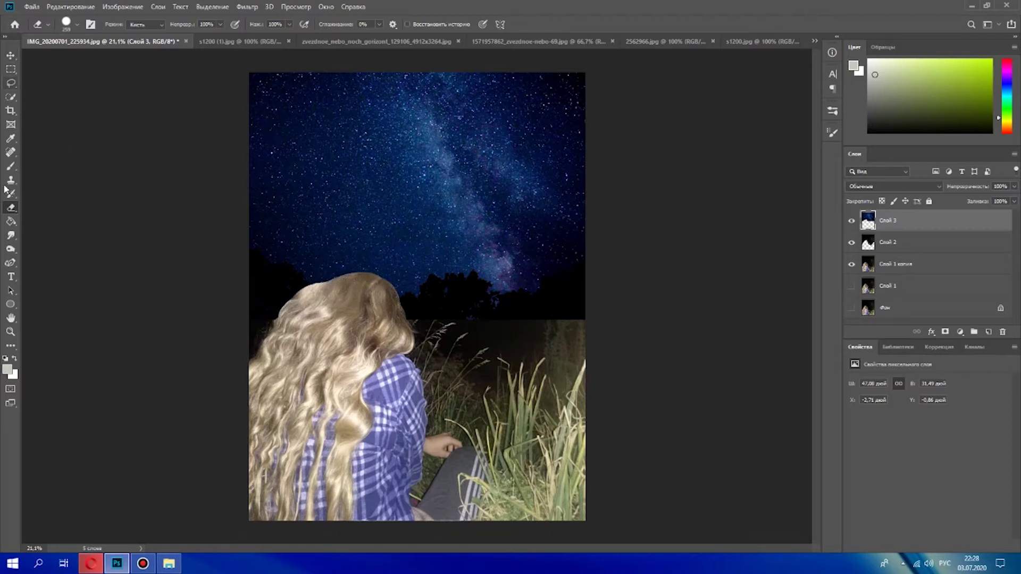
Try Слой 1 копия above Слой 2 in the layer order, and return it beneath
left_click_drag(941, 266, 942, 234)
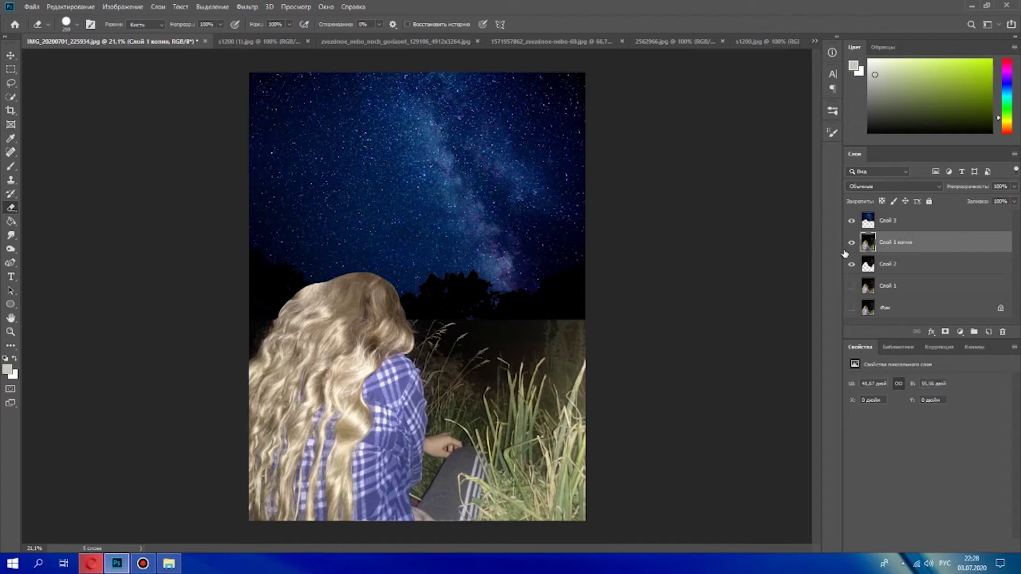
left_click_drag(928, 247, 916, 269)
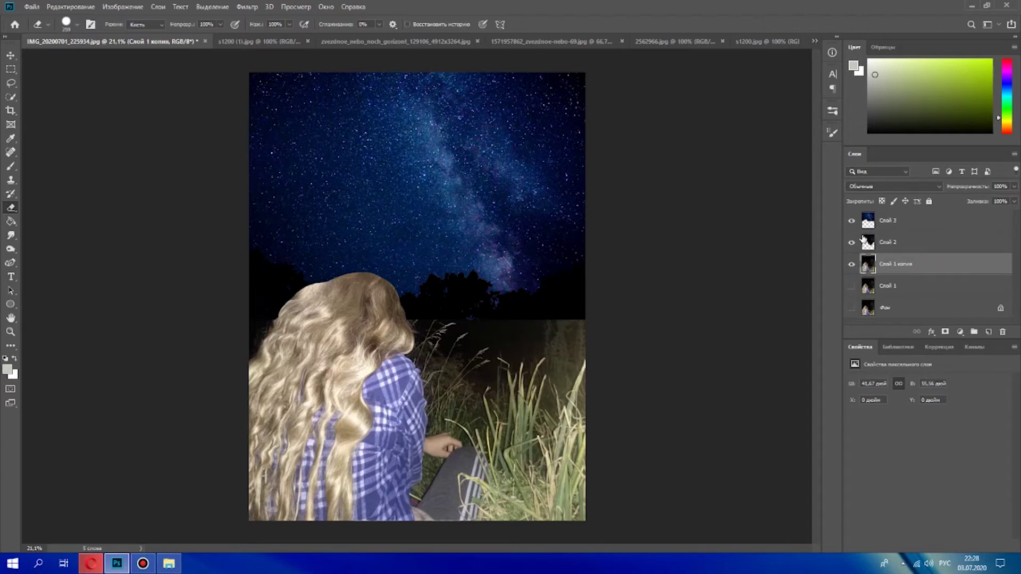
Hide Слой 3 and Слой 2, and select the girl and the grass on Слой 1 копия with the Quick Selection tool
left_click(853, 221)
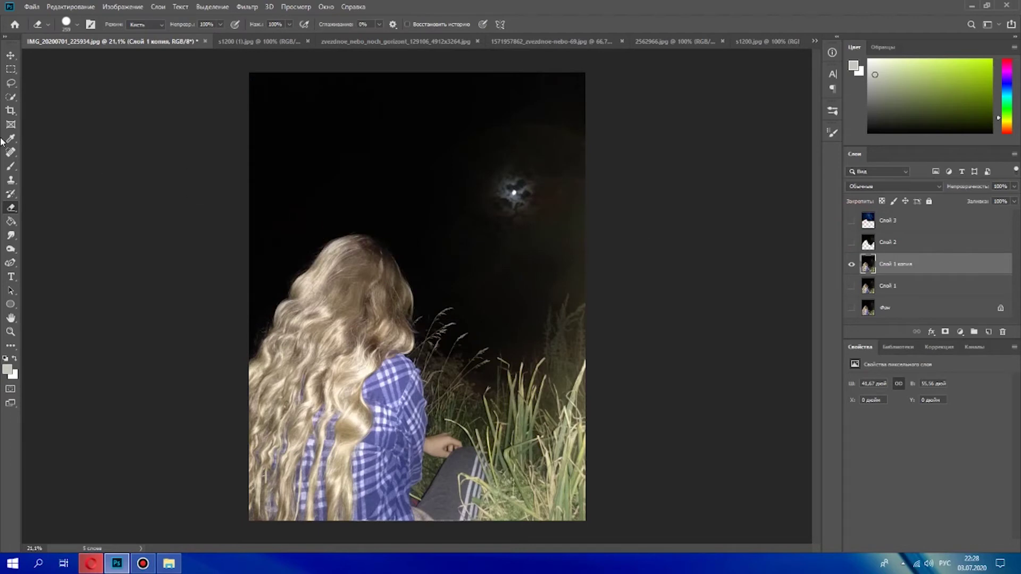
left_click(10, 98)
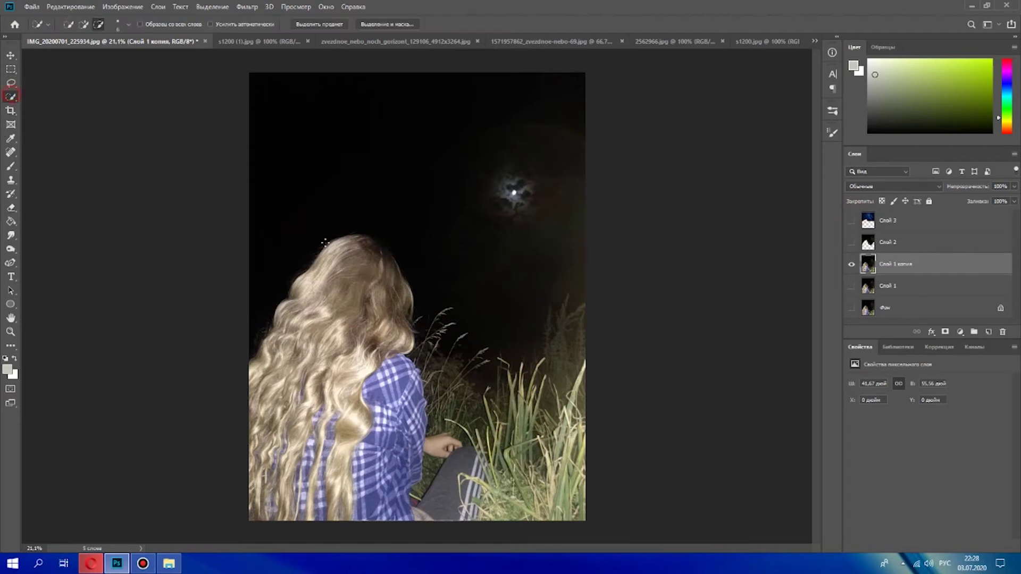
left_click(84, 26)
left_click(119, 24)
left_click(75, 55)
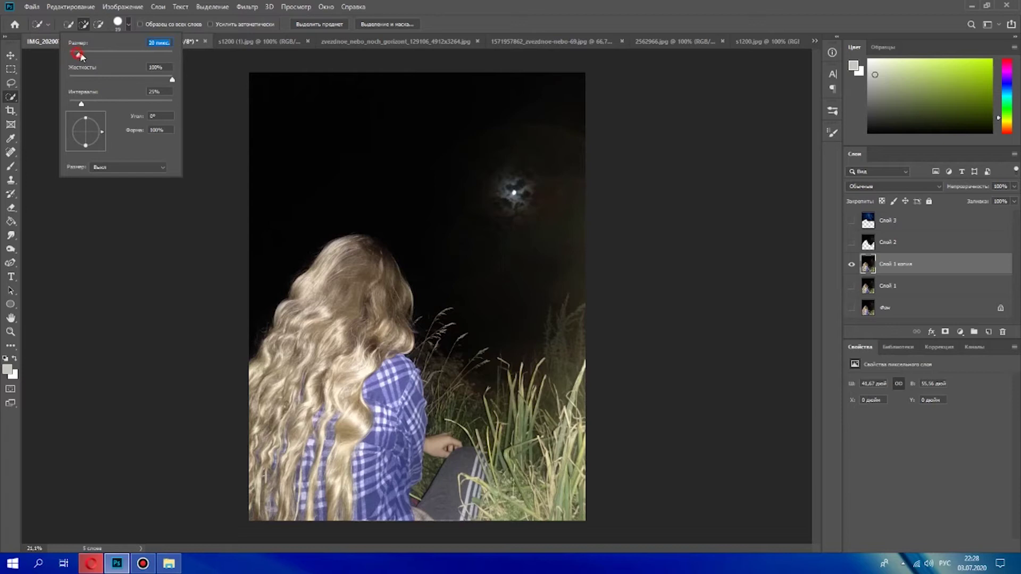
left_click(341, 245)
left_click_drag(341, 244, 274, 322)
mouse_move(288, 507)
left_mouse_down()
mouse_move(354, 277)
mouse_move(391, 293)
mouse_move(367, 367)
mouse_move(371, 466)
mouse_move(390, 382)
left_mouse_up()
left_click_drag(425, 447, 452, 489)
mouse_move(453, 401)
left_mouse_down()
mouse_move(434, 346)
mouse_move(495, 409)
mouse_move(497, 372)
mouse_move(529, 378)
mouse_move(561, 357)
mouse_move(572, 393)
mouse_move(593, 373)
mouse_move(563, 309)
left_mouse_up()
Refine the selection edge along the grass tops with a smaller Quick Selection brush, leaving out the dark sky
left_click(117, 24)
left_click_drag(74, 56, 64, 57)
key("Return")
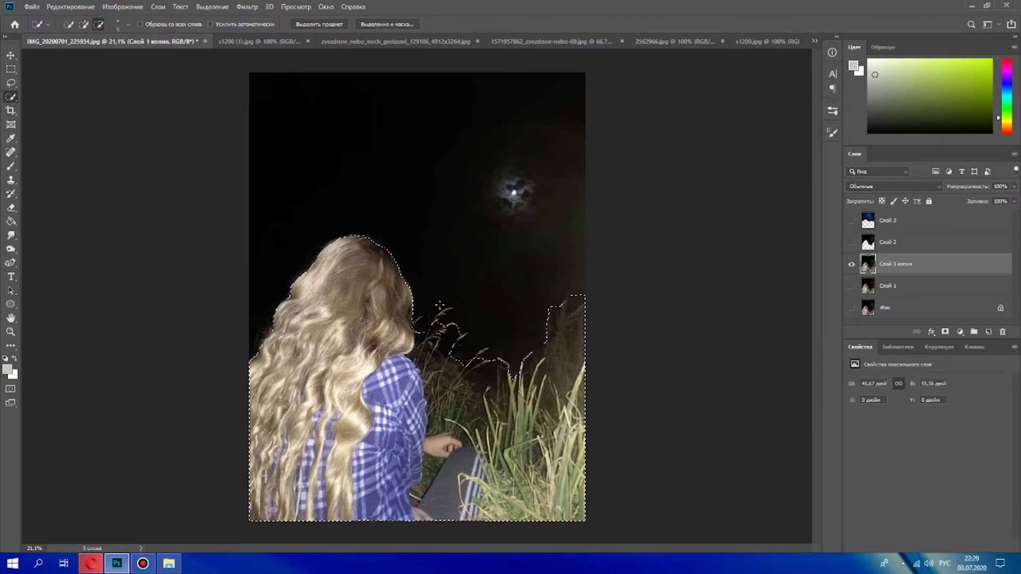
left_click(82, 23)
mouse_move(479, 356)
left_mouse_down()
mouse_move(527, 327)
mouse_move(507, 345)
mouse_move(478, 335)
mouse_move(524, 305)
mouse_move(542, 319)
left_mouse_up()
Copy the selected girl and grass to a new layer above the starry sky, and show Слой 2 and Слой 3 again
right_click(328, 184)
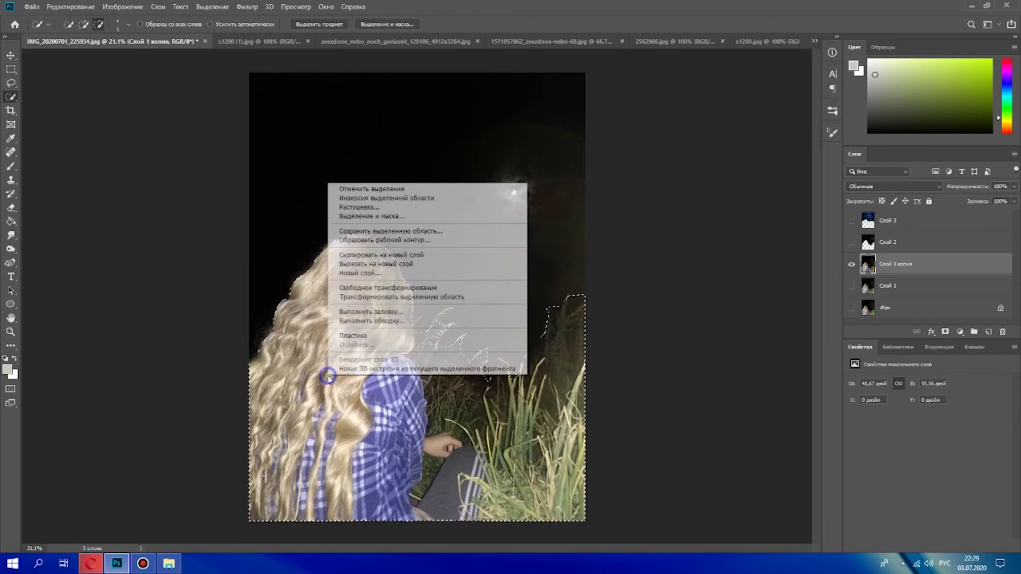
left_click(417, 255)
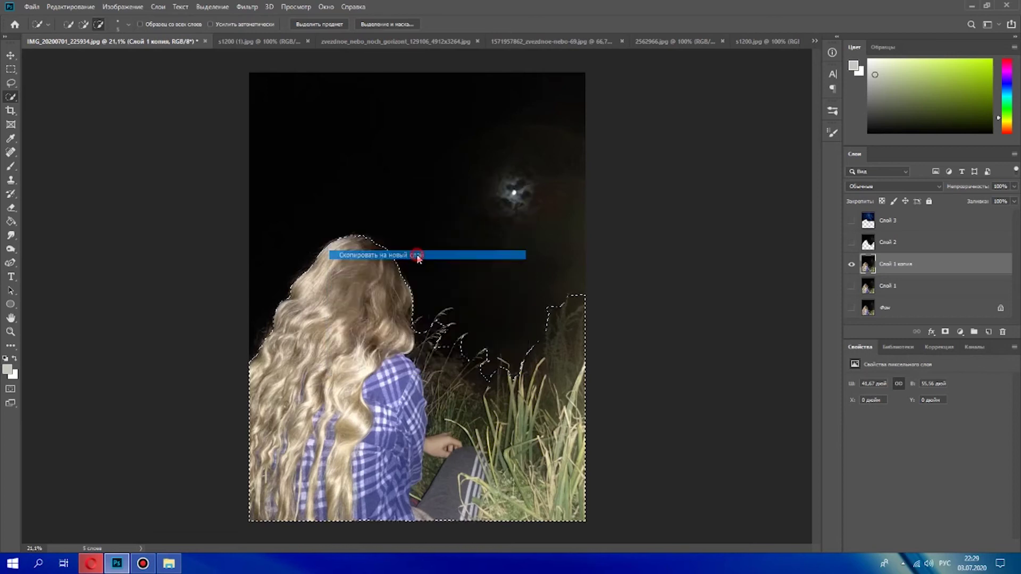
left_click_drag(914, 263, 908, 232)
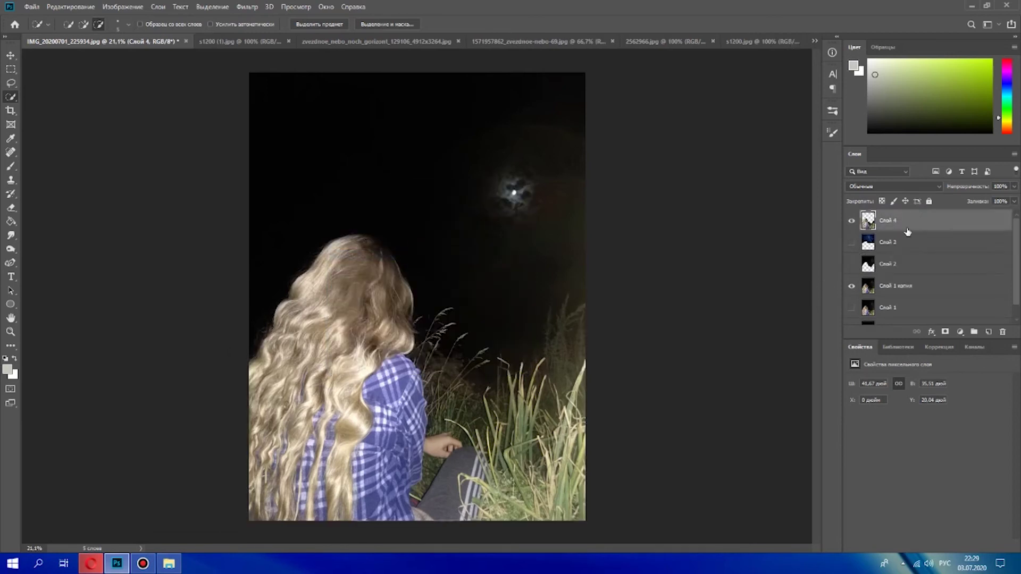
left_click(853, 264)
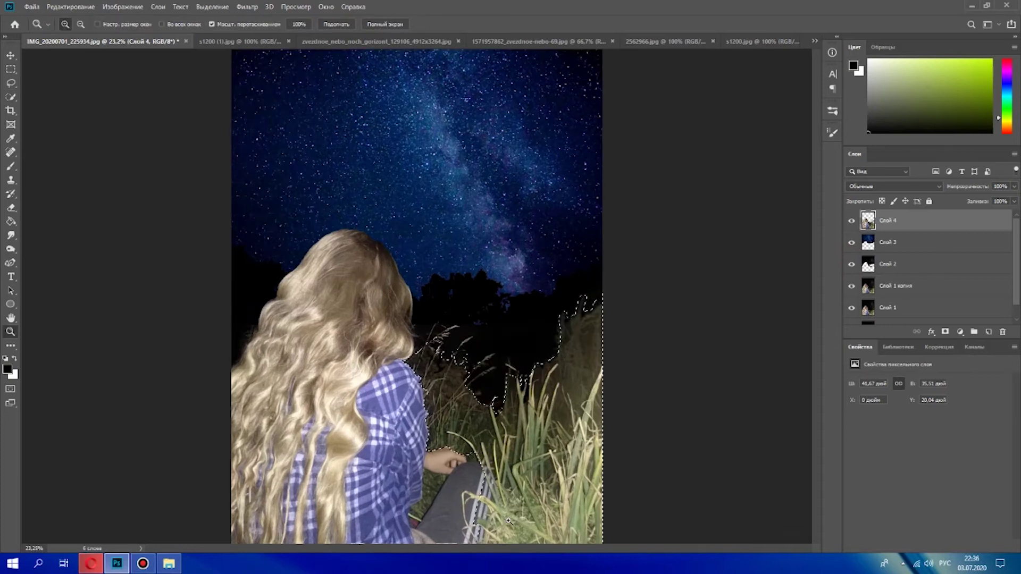
Add the patch of grass between the girl's arm and leg to the grass selection with the Quick Selection tool
left_click_drag(447, 495, 599, 378)
scroll(600, 378, "down", 2)
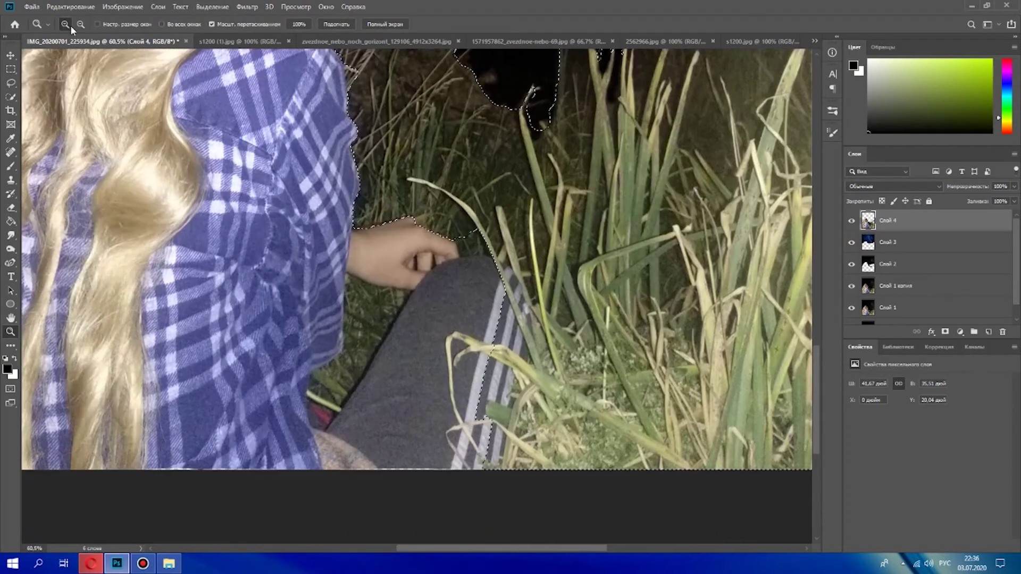
left_click(10, 97)
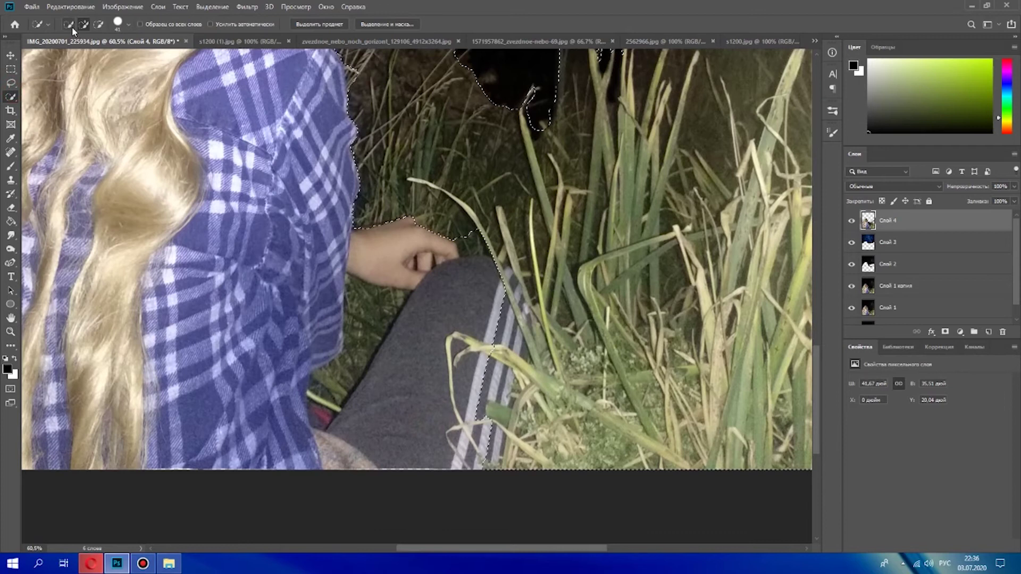
left_click_drag(469, 224, 474, 244)
mouse_move(336, 387)
left_mouse_down()
mouse_move(321, 412)
mouse_move(319, 399)
mouse_move(370, 319)
mouse_move(401, 295)
mouse_move(375, 282)
left_mouse_up()
scroll(537, 345, "down", 2)
scroll(463, 392, "up", 1)
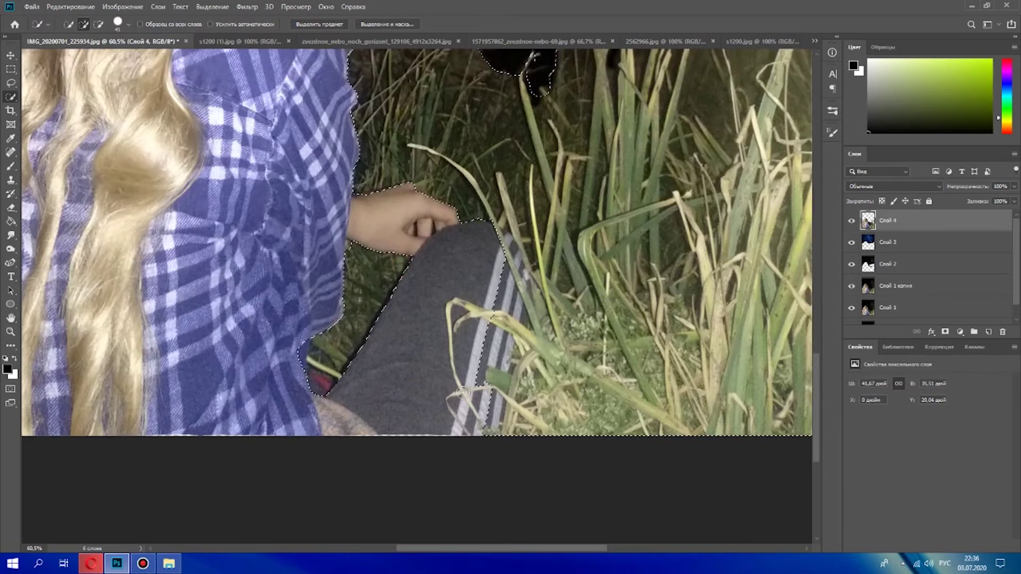
Subtract the striped side of the trouser leg from the grass selection and copy the selected grass to a new layer
left_click(99, 24)
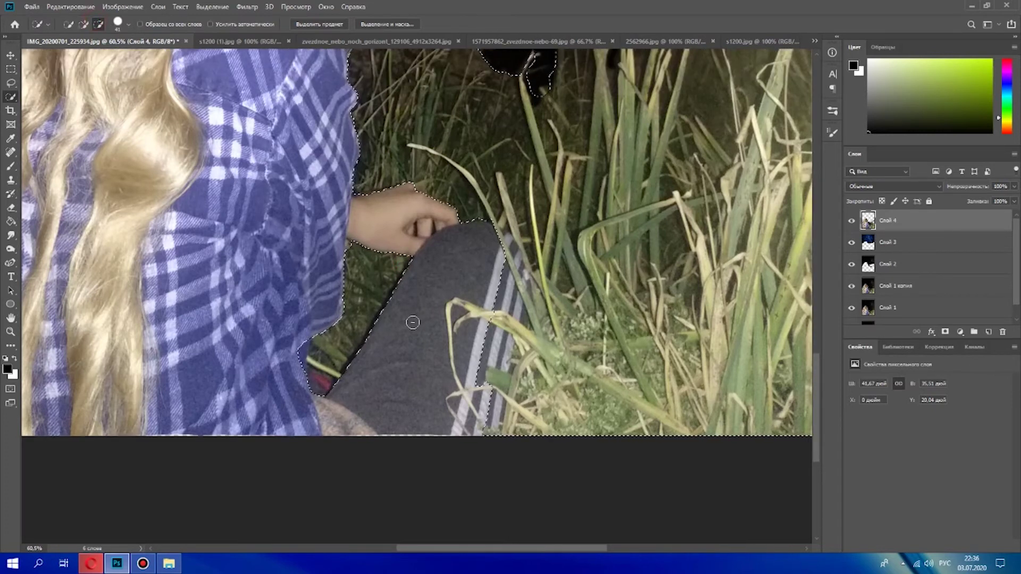
mouse_move(474, 375)
left_mouse_down()
mouse_move(484, 357)
mouse_move(505, 356)
left_mouse_up()
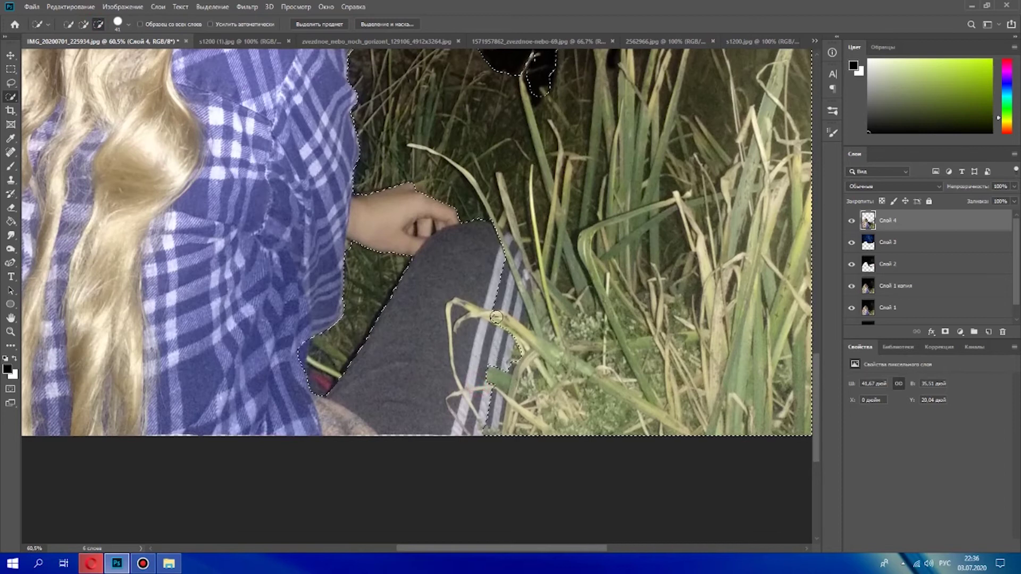
mouse_move(495, 317)
left_mouse_down()
mouse_move(514, 309)
mouse_move(525, 283)
mouse_move(512, 251)
mouse_move(534, 293)
left_mouse_up()
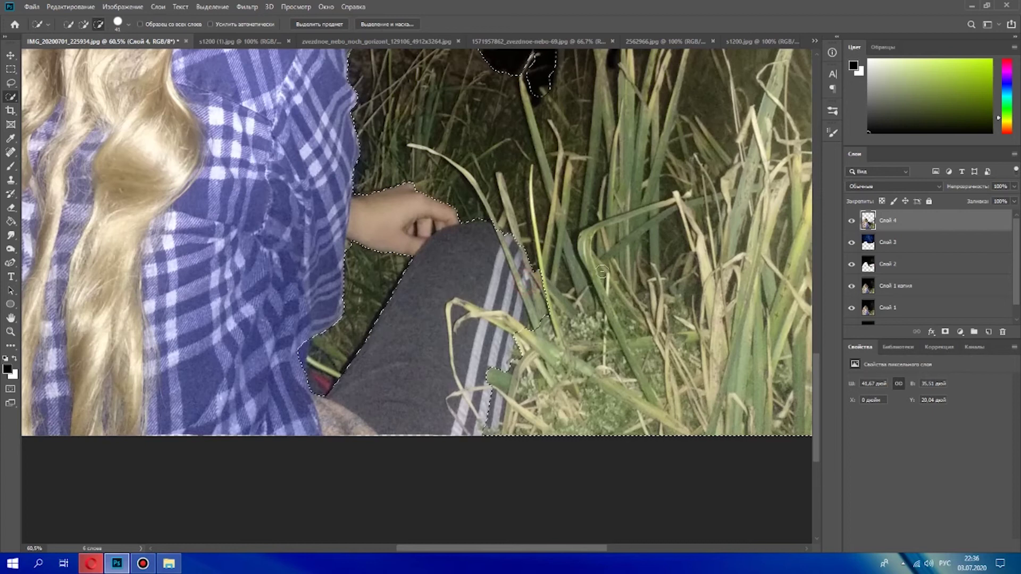
scroll(558, 330, "down", 1)
mouse_move(502, 353)
left_mouse_down()
mouse_move(490, 373)
mouse_move(503, 401)
left_mouse_up()
scroll(676, 420, "up", 3)
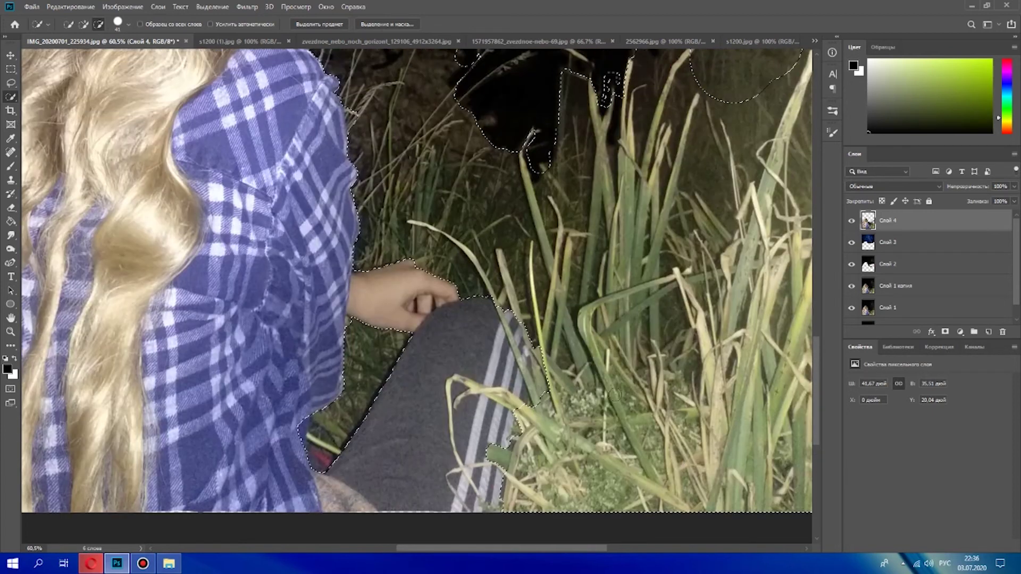
right_click(530, 251)
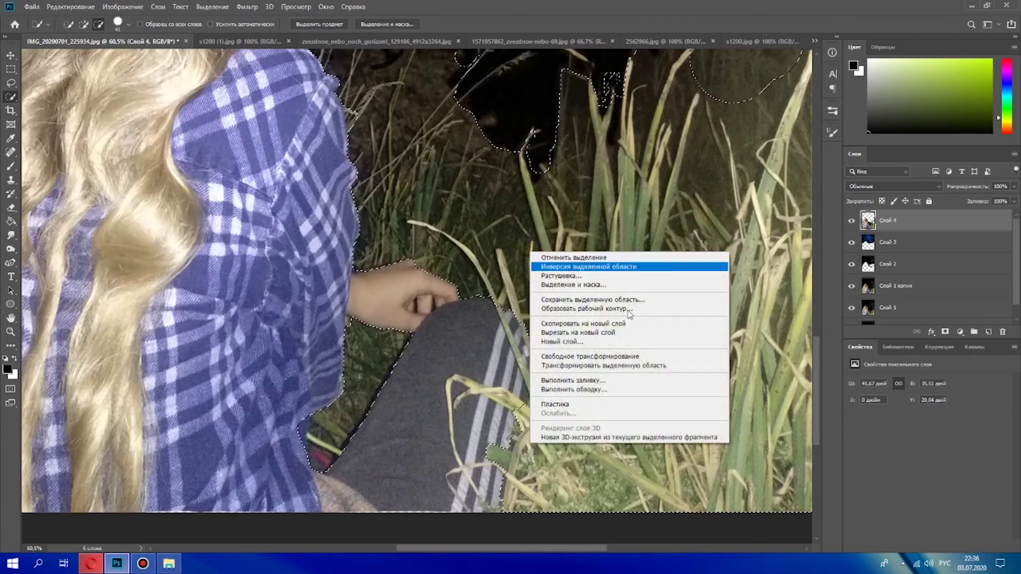
left_click(627, 324)
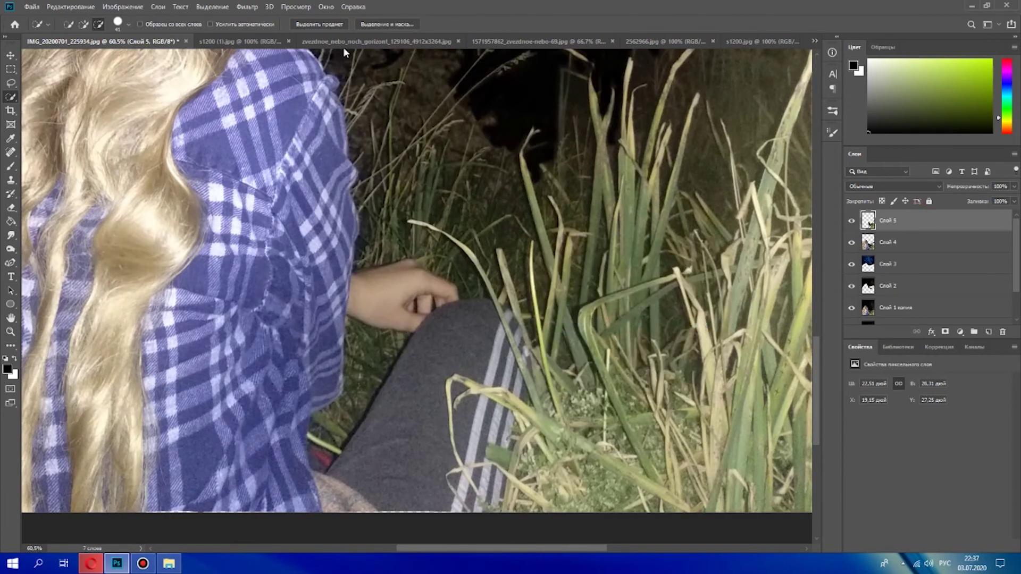
Set the grass layer's Camera Raw basics: temperature -20, tint +21, exposure +0.30, contrast +28, highlights +10, shadows -19, whites -25, blacks -59, texture +10, clarity +12
left_click(241, 6)
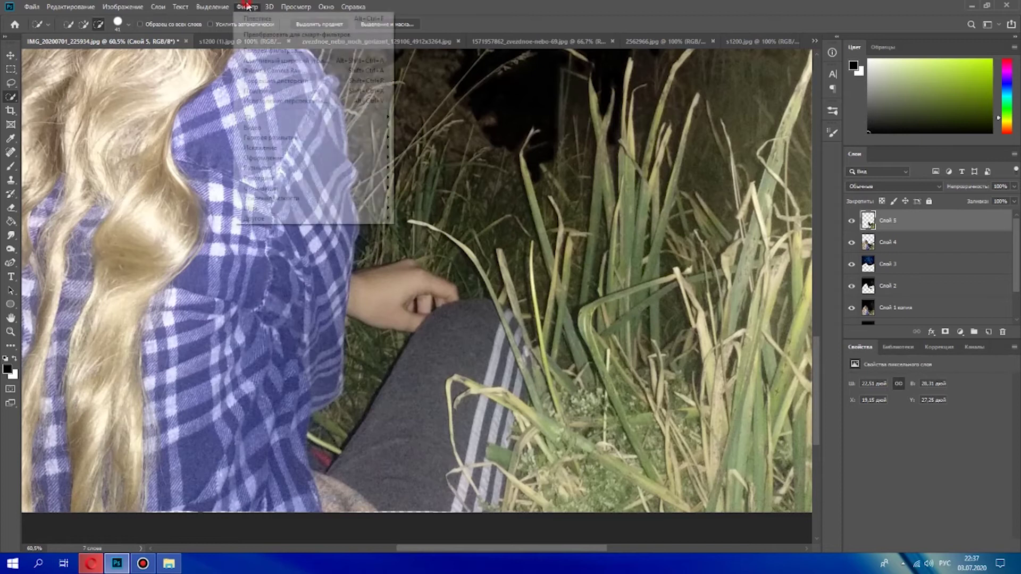
left_click(312, 71)
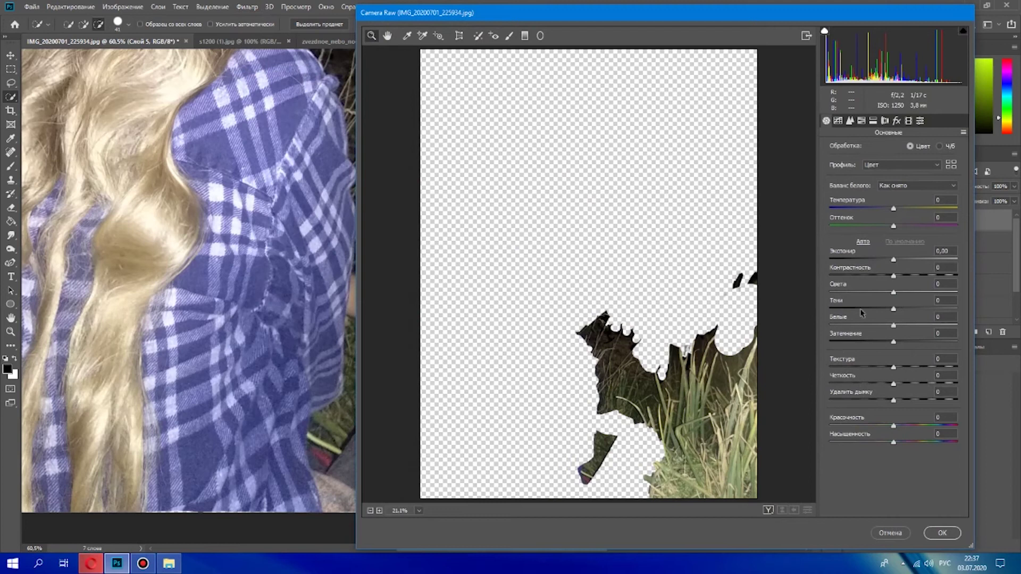
left_click_drag(891, 213, 901, 384)
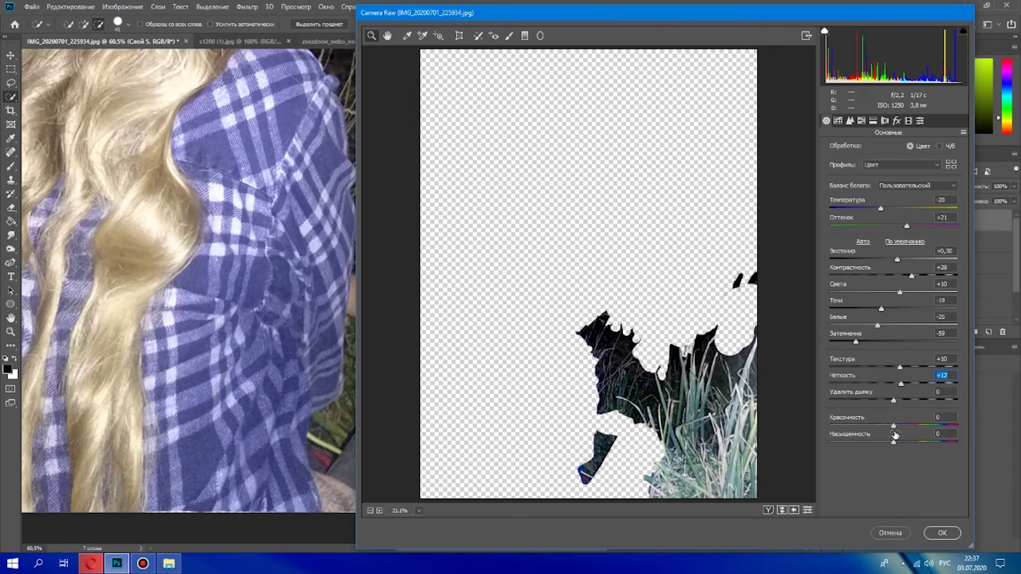
Set the Camera Raw HSL hues to greens -33, aquamarines +55, blues +8, purples -58, and saturation to blues +27, purples +20, magentas +35
left_click(859, 122)
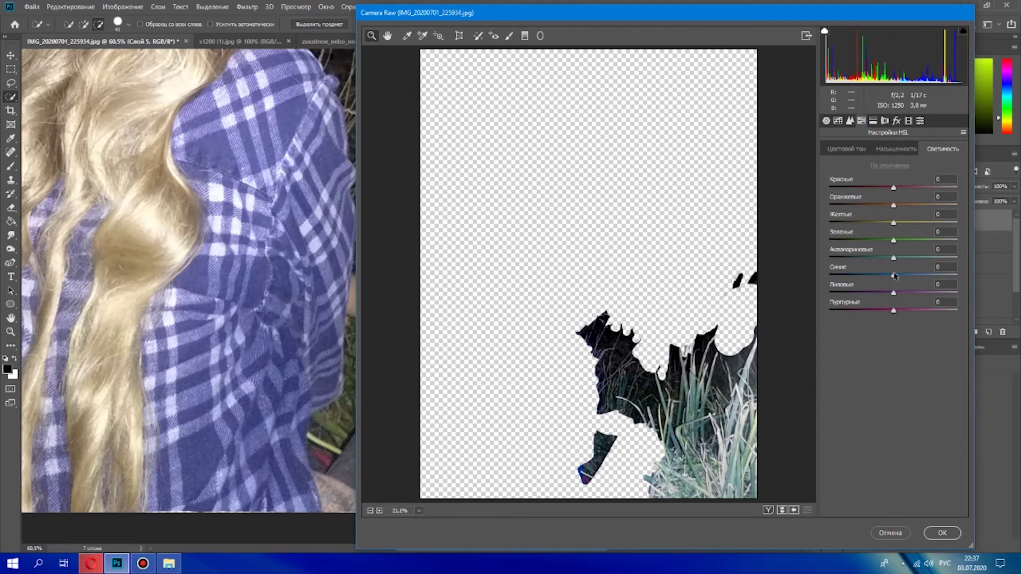
mouse_move(894, 274)
left_mouse_down()
mouse_move(919, 277)
mouse_move(908, 275)
left_mouse_up()
left_click(841, 145)
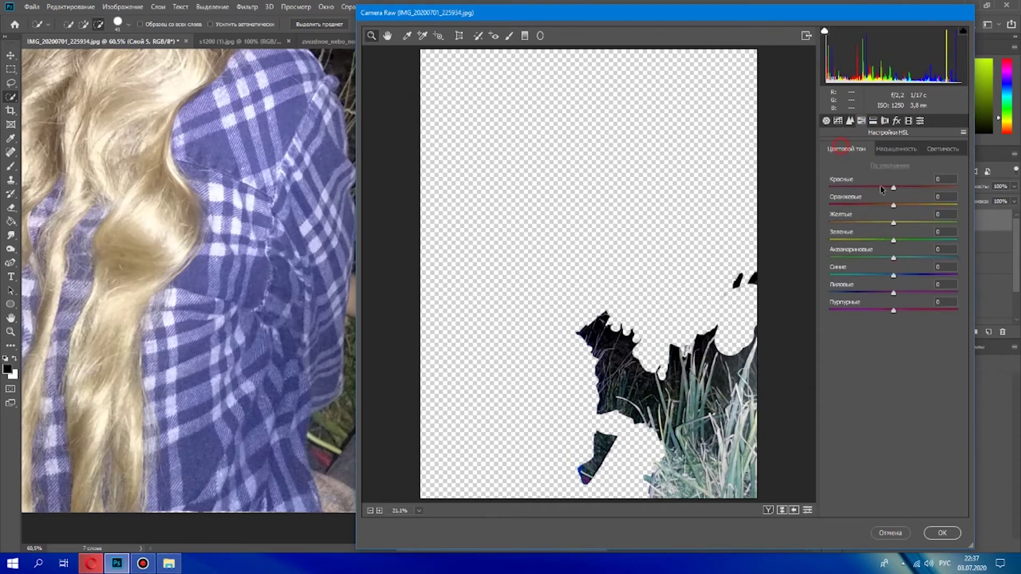
mouse_move(894, 258)
left_mouse_down()
mouse_move(929, 259)
mouse_move(871, 245)
mouse_move(910, 246)
mouse_move(876, 253)
left_mouse_up()
mouse_move(895, 294)
left_mouse_down()
mouse_move(856, 292)
mouse_move(924, 275)
mouse_move(869, 276)
mouse_move(899, 275)
left_mouse_up()
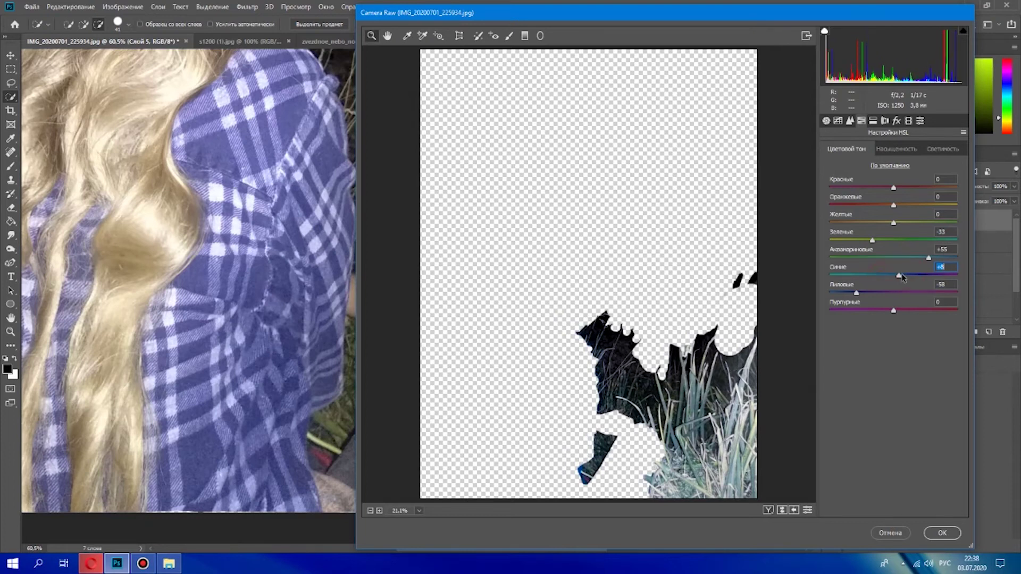
left_click(910, 150)
left_click_drag(894, 276, 909, 312)
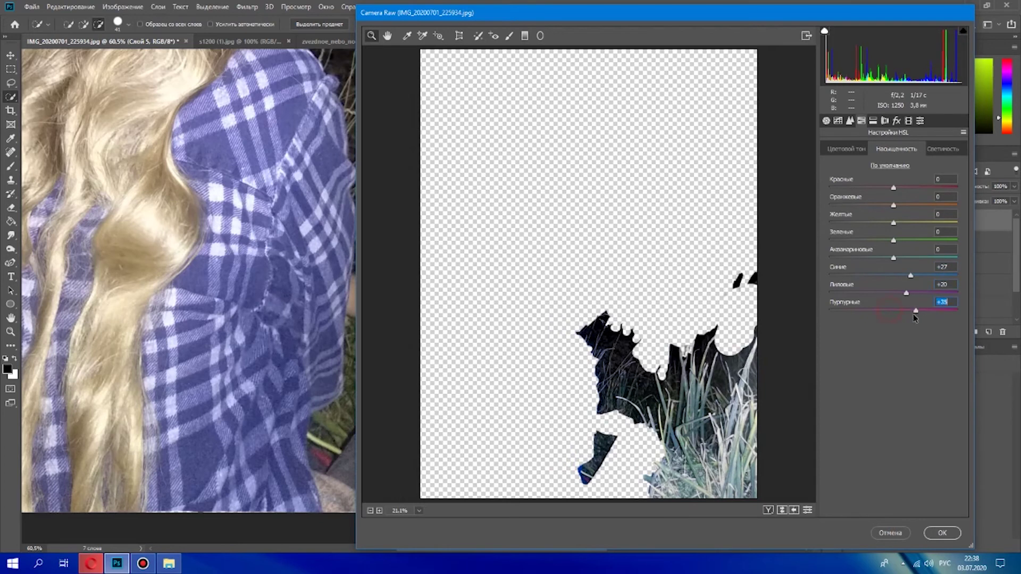
Set the HSL luminance of the grass to blues +16, purples +18 and magentas +33
left_click(951, 150)
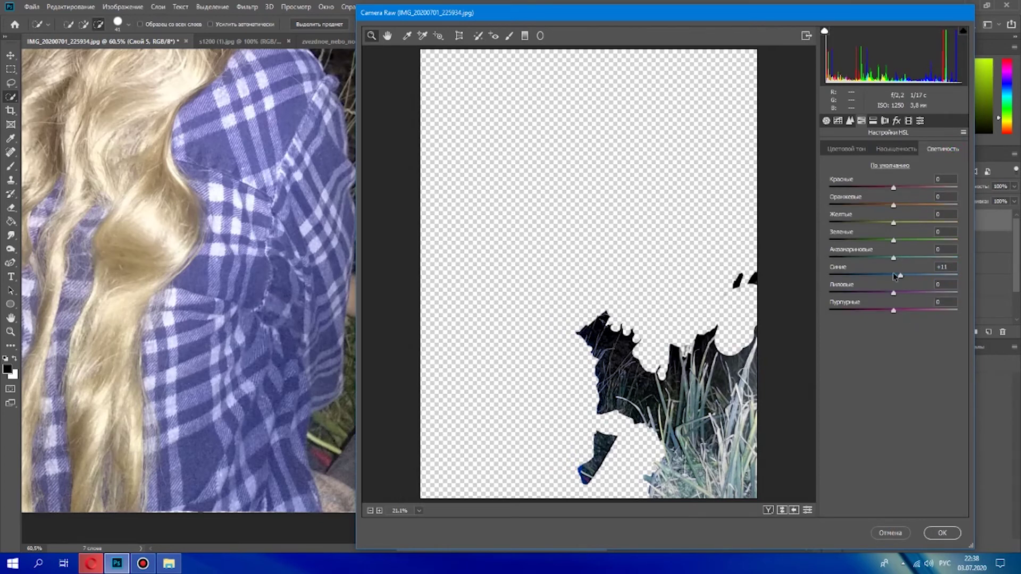
key("Up")
key("Up")
key("Up")
key("Up")
key("Up")
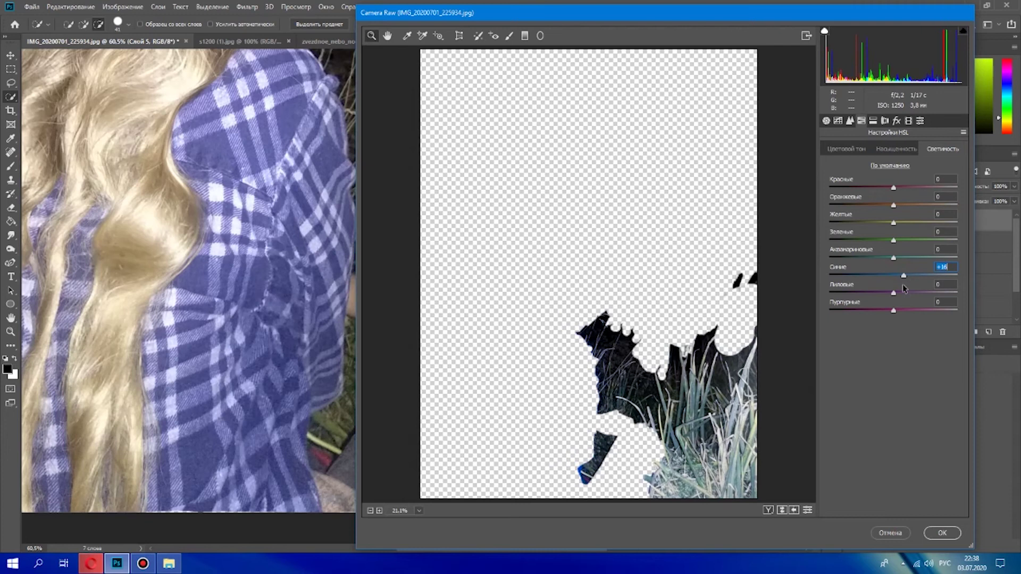
key("Up")
key("Up")
key("Up")
key("Up")
key("Up")
key("Up")
key("Up")
key("Up")
key("Up")
key("Up")
key("Up")
key("Up")
key("Up")
key("Up")
key("Up")
key("Up")
key("Up")
key("Up")
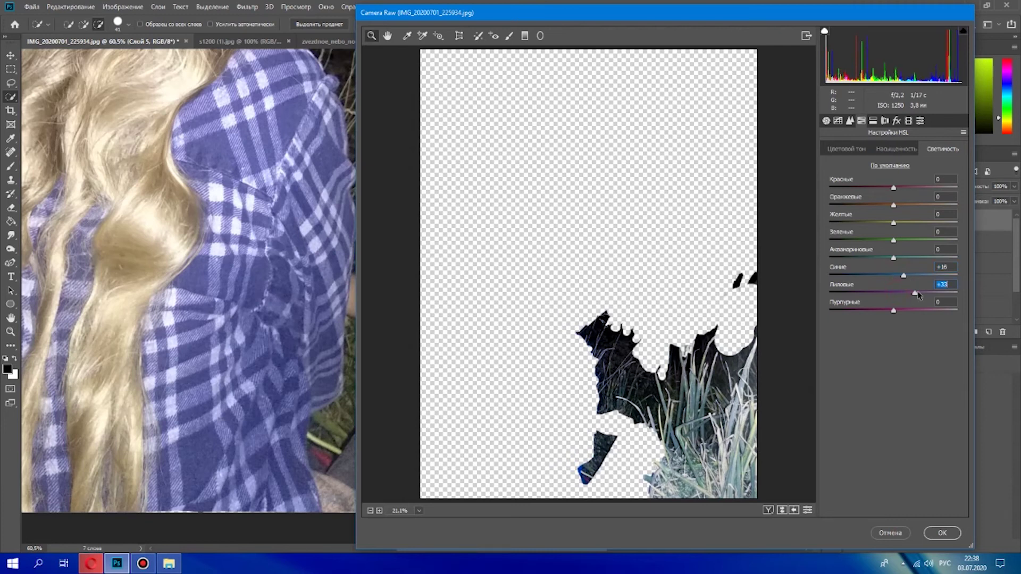
left_click_drag(895, 312, 915, 311)
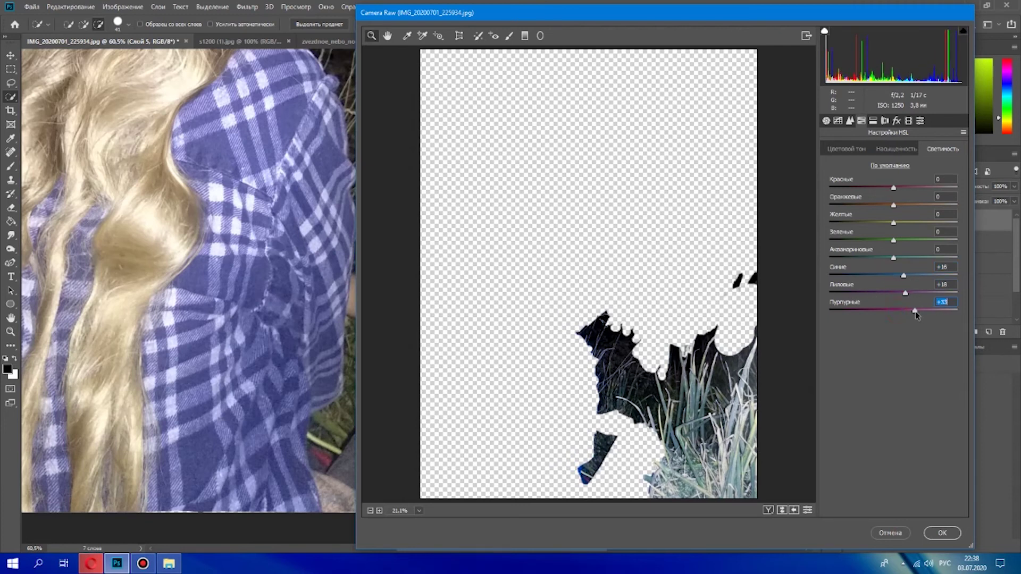
Split-tone the grass with shadows at hue 209, saturation 12 and highlights at hue 290, saturation 10, and apply the Camera Raw filter
left_click(883, 123)
left_click_drag(831, 246, 906, 246)
mouse_move(830, 264)
left_mouse_down()
mouse_move(853, 263)
mouse_move(844, 263)
left_mouse_up()
left_click_drag(830, 164, 933, 165)
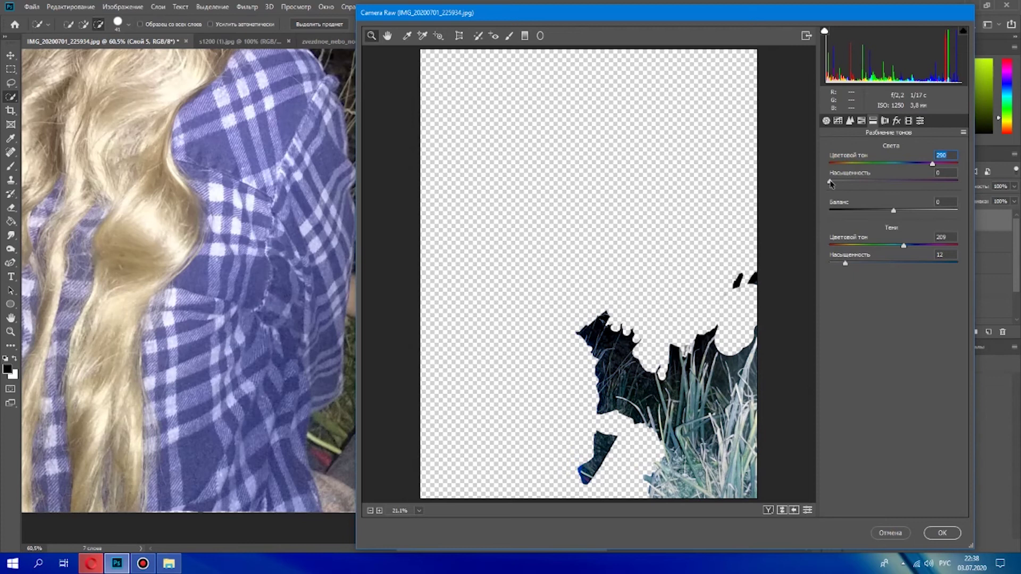
mouse_move(836, 180)
left_mouse_down()
mouse_move(853, 181)
mouse_move(843, 183)
left_mouse_up()
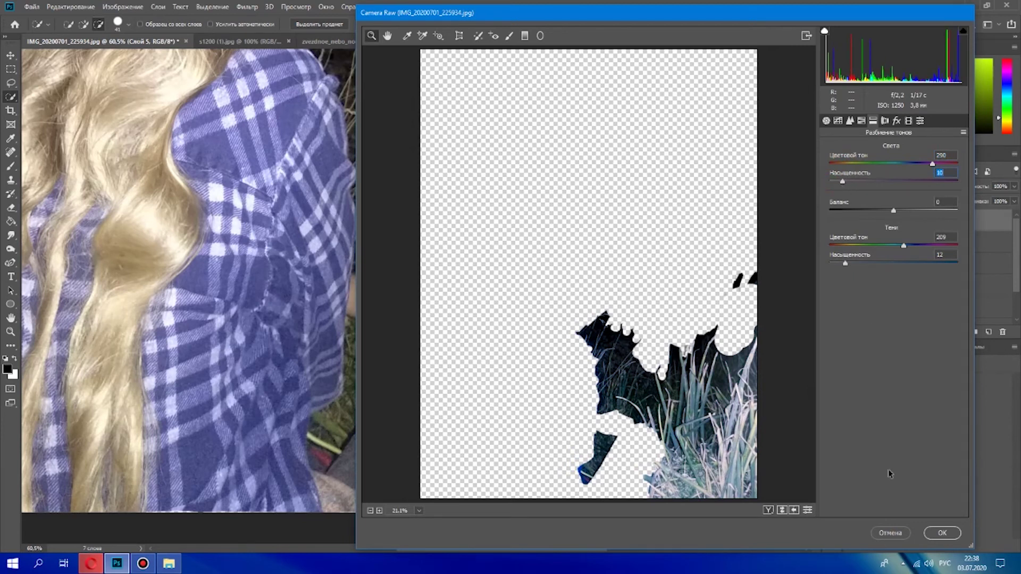
left_click(943, 531)
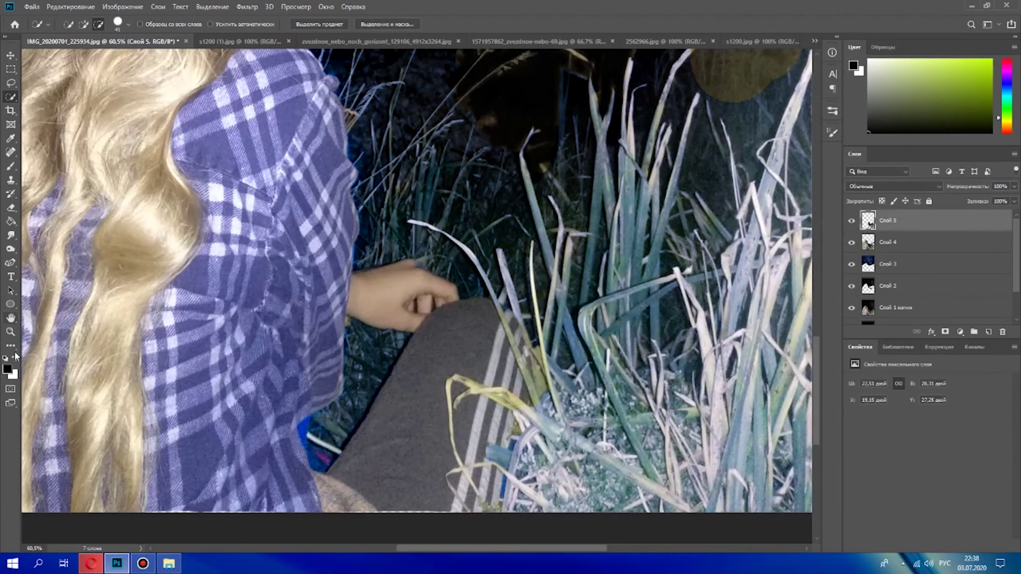
Set the Слой 4 layer's Camera Raw basics: temperature -12, tint +7, exposure -0.15, contrast +11, highlights +8, shadows -20, blacks -15, texture +20, clarity +20
left_click(10, 331)
scroll(531, 249, "down", 5)
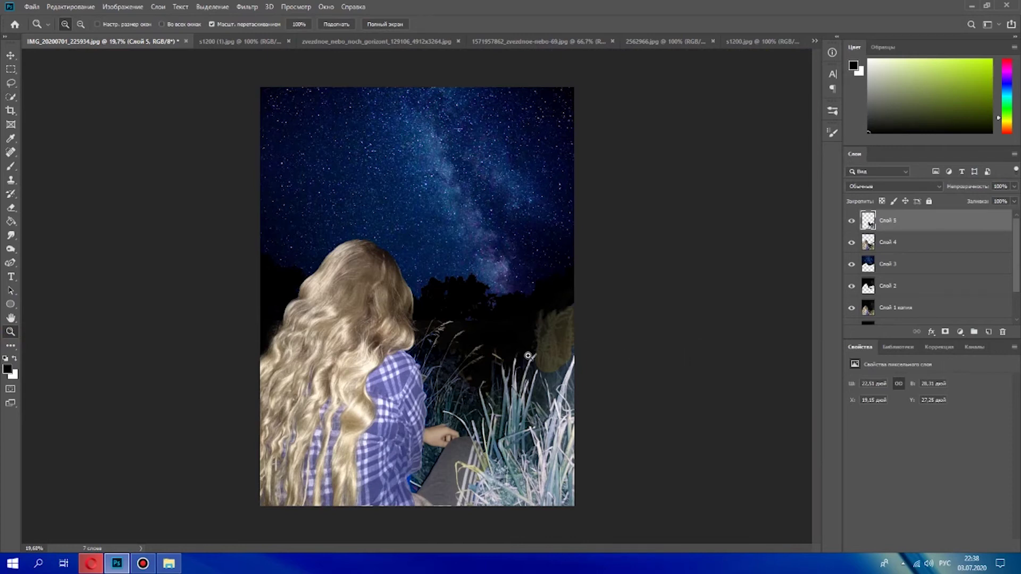
left_click_drag(508, 419, 519, 415)
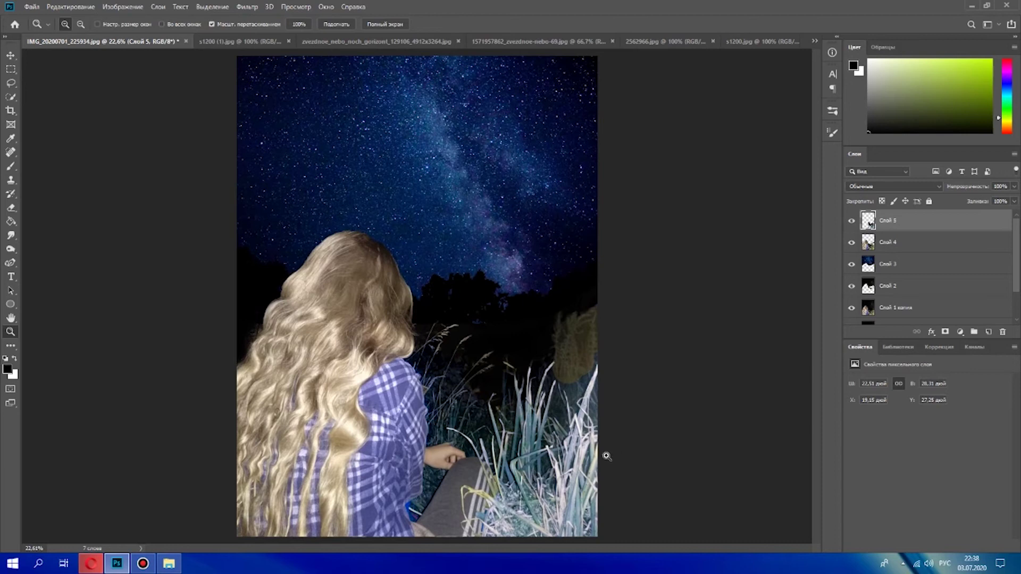
left_click_drag(544, 492, 786, 431)
scroll(786, 431, "down", 1)
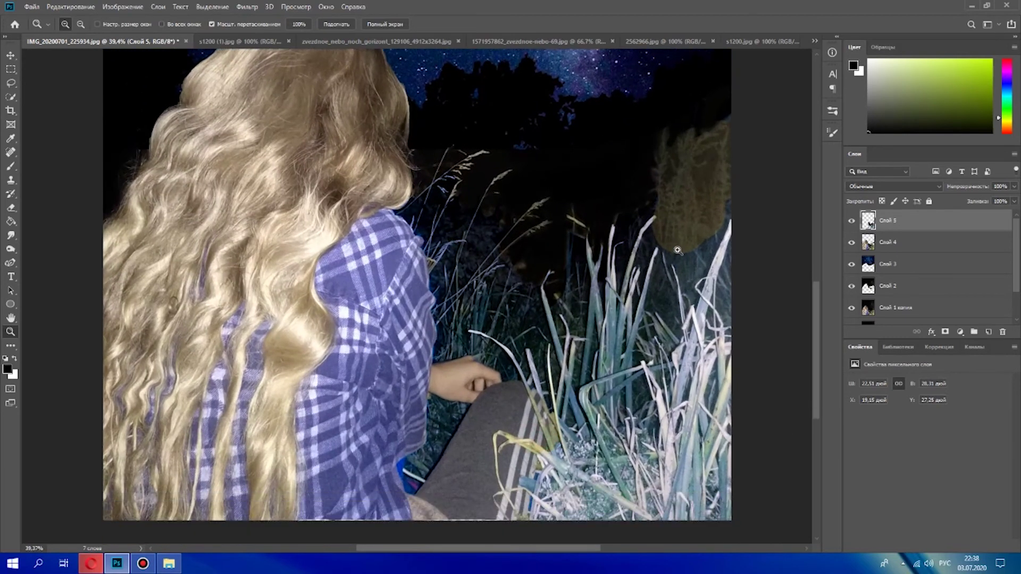
left_click(902, 245)
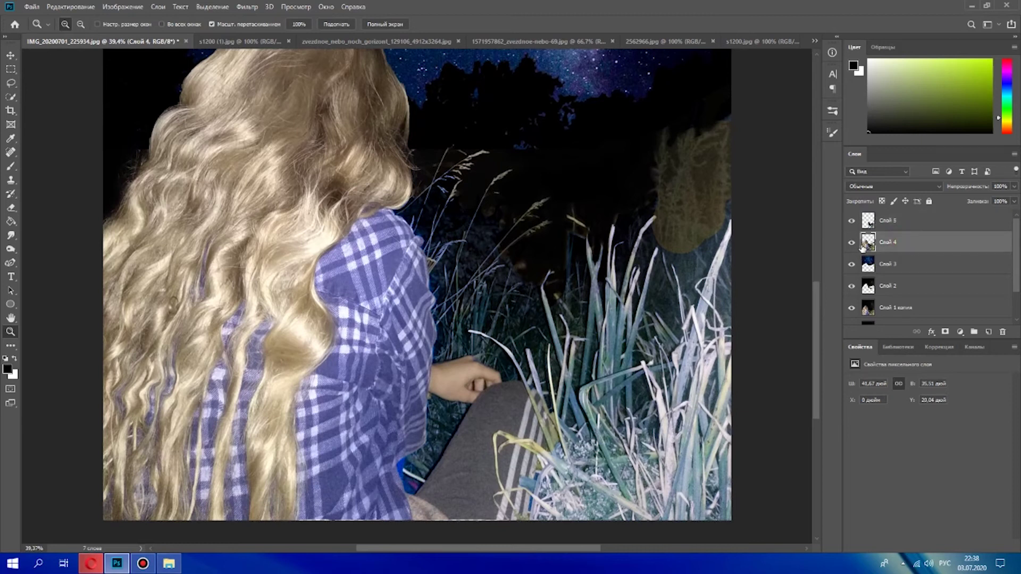
double_click(924, 246)
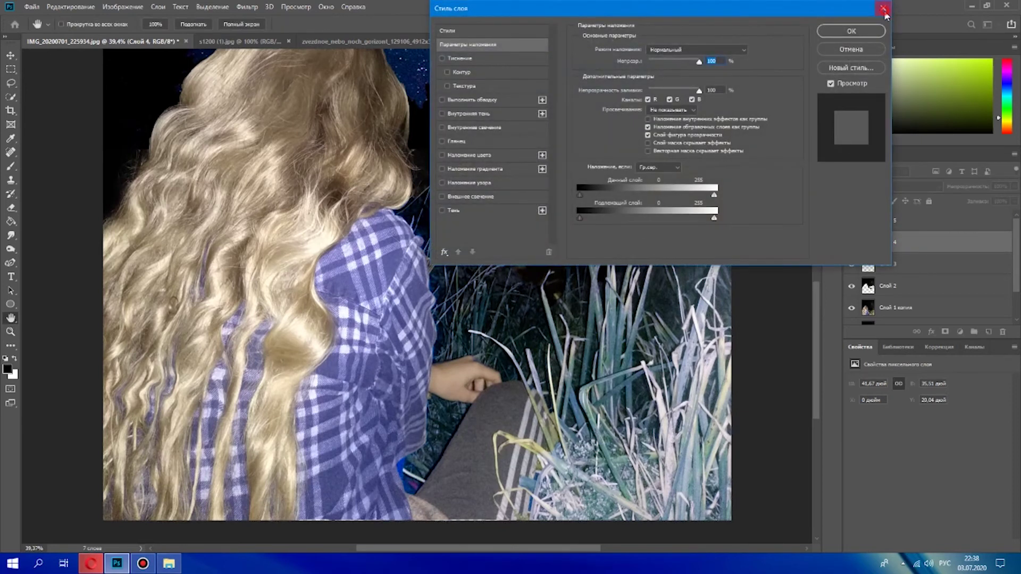
left_click(881, 6)
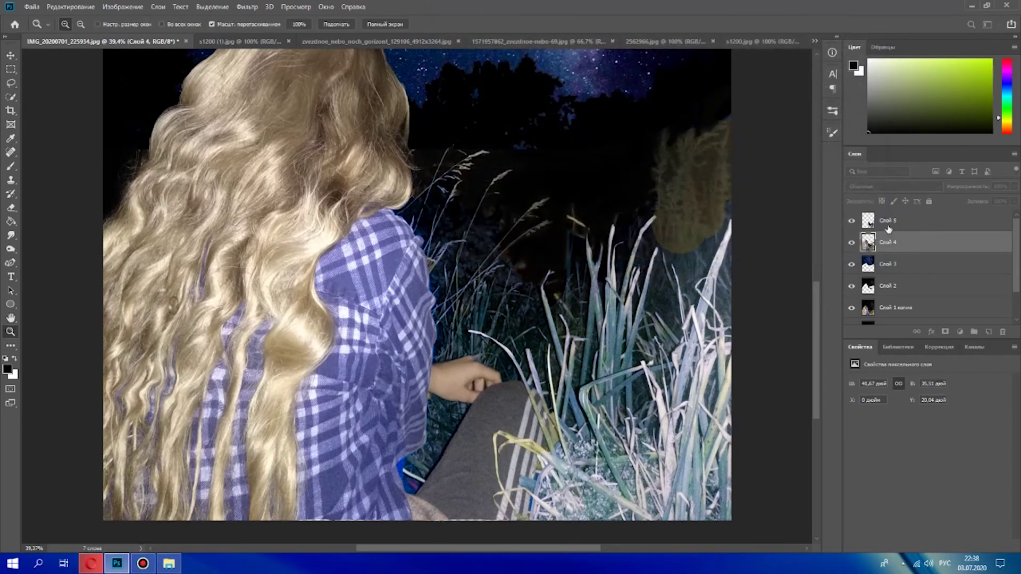
left_click(248, 7)
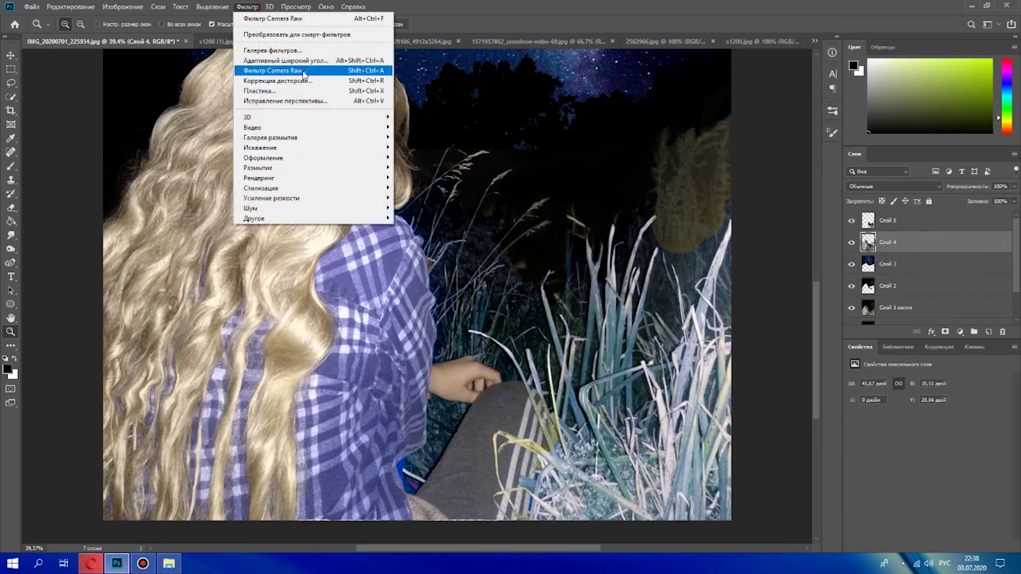
left_click(275, 70)
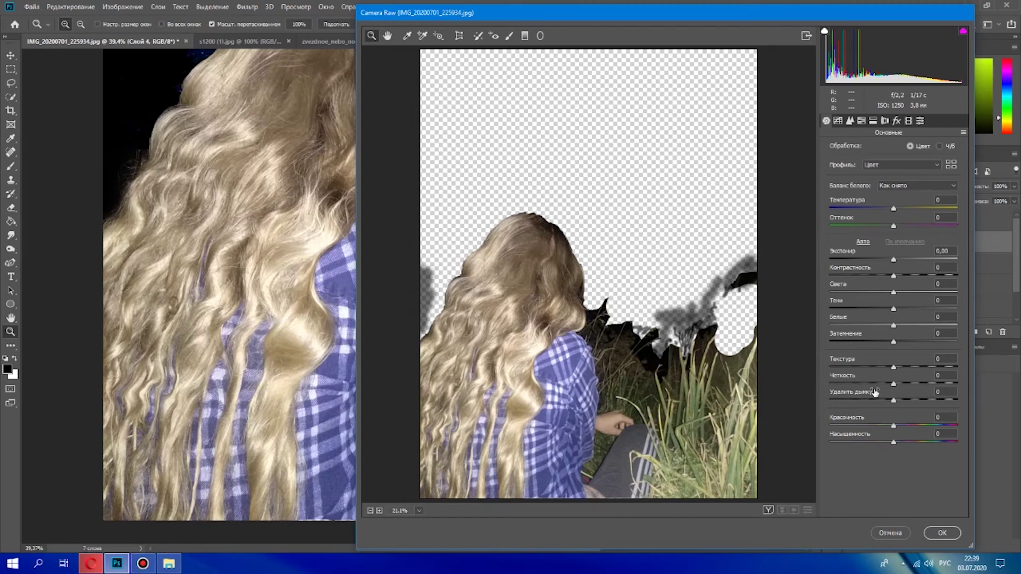
left_click_drag(894, 212, 903, 407)
left_click(896, 368)
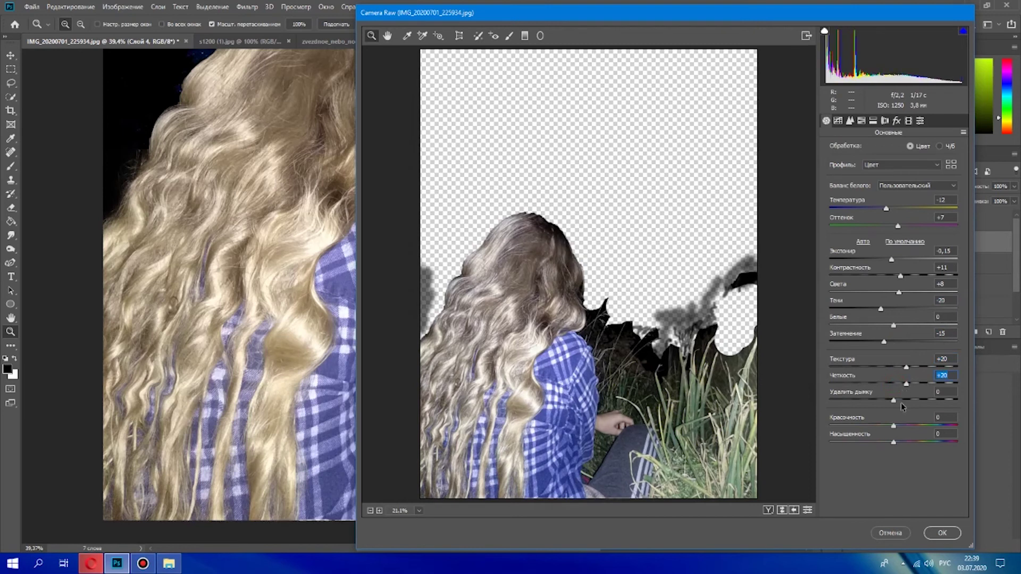
Set the Camera Raw HSL hues to aquamarines +59, blues +15, purples -24 and magentas +29
left_click(862, 122)
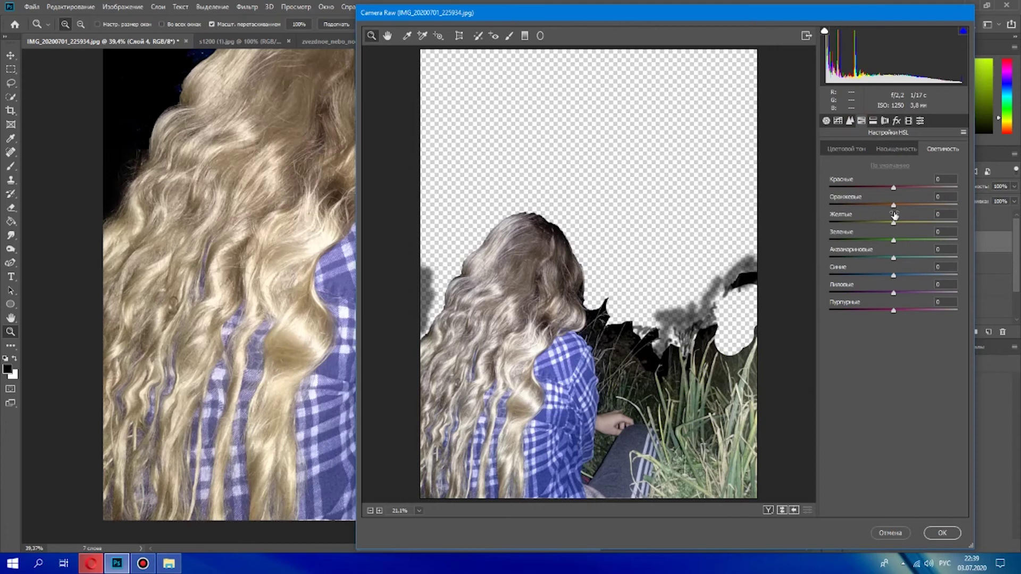
left_click(849, 151)
left_click_drag(894, 276, 913, 310)
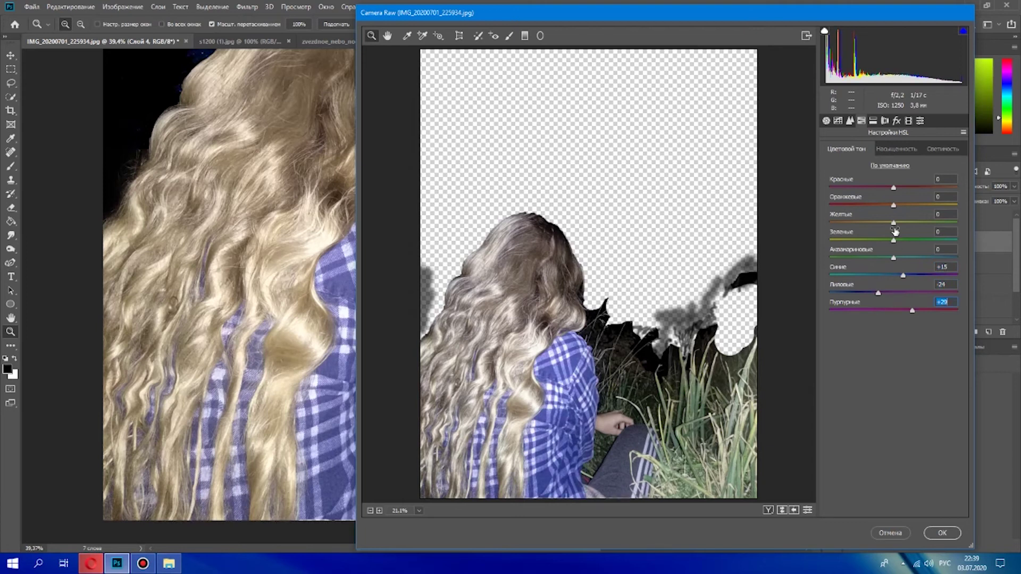
left_click_drag(894, 257, 931, 259)
left_click_drag(932, 259, 930, 259)
left_click_drag(946, 261, 939, 263)
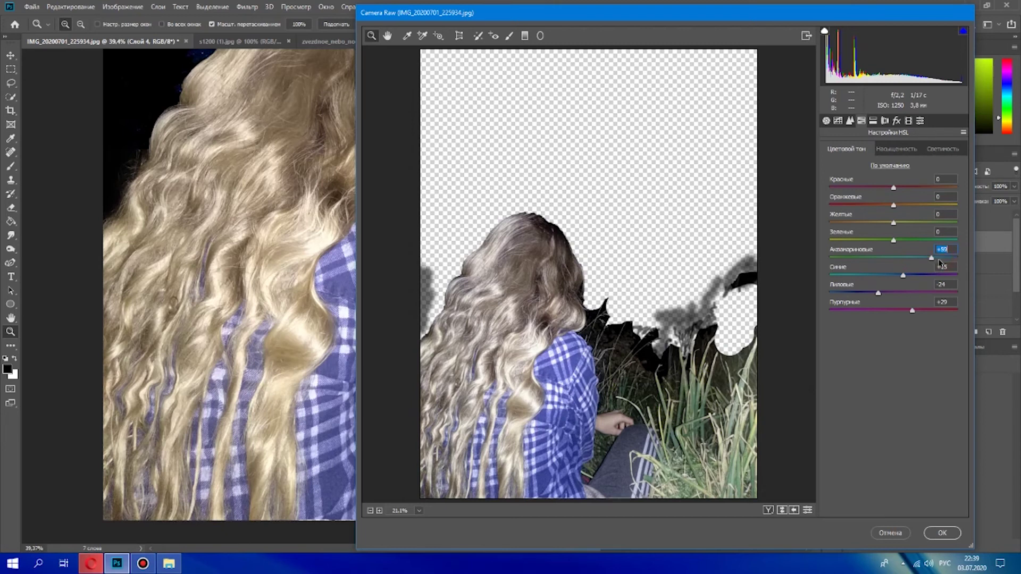
left_click(895, 223)
Set the HSL saturation to aquamarines +40, blues +8, purples +28, magentas +25, and luminance to reds -24, blues +18, purples +14, magentas -6
left_click(904, 148)
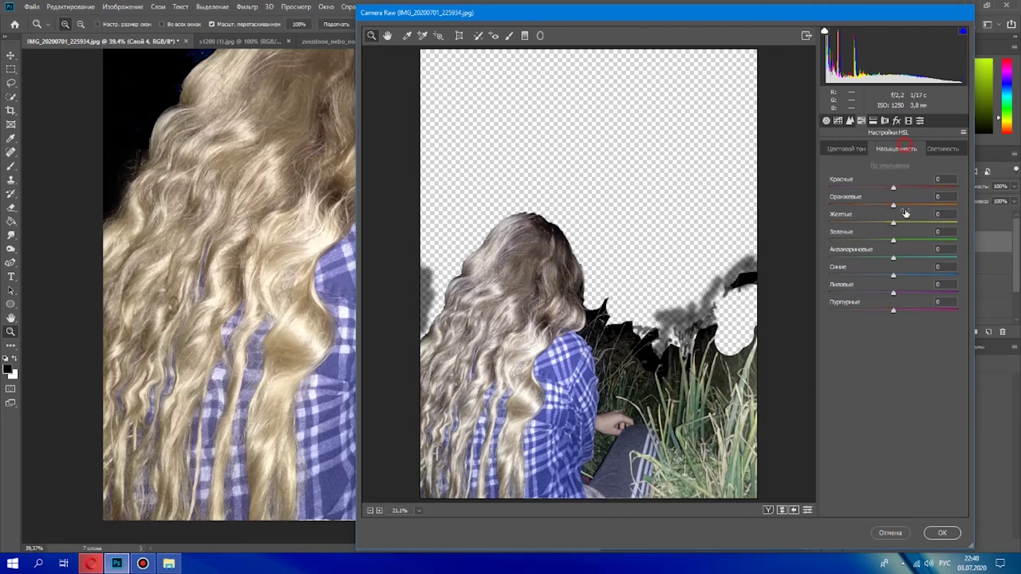
left_click_drag(894, 260, 908, 300)
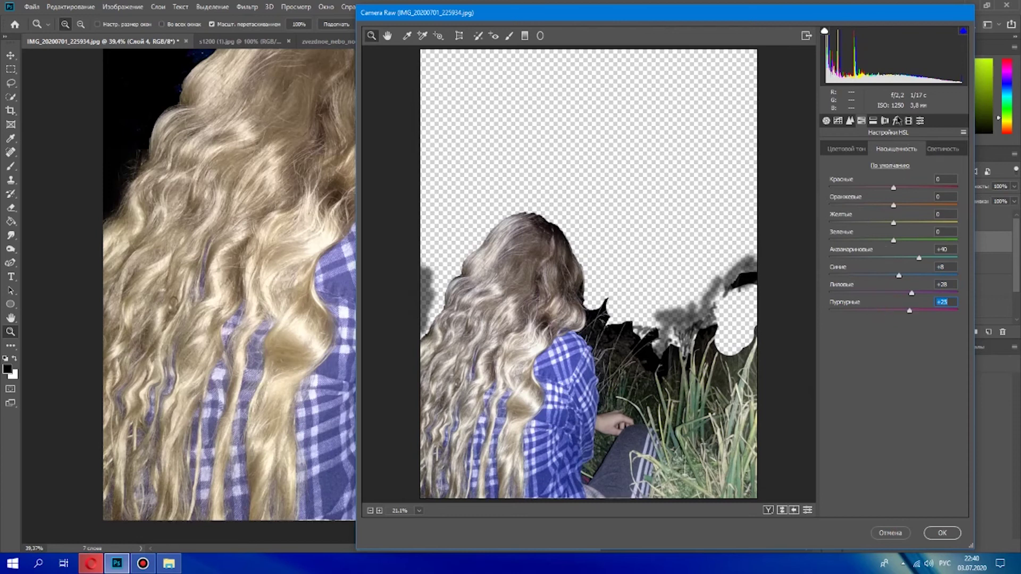
left_click(942, 148)
left_click_drag(893, 276, 889, 310)
left_click_drag(875, 192, 878, 192)
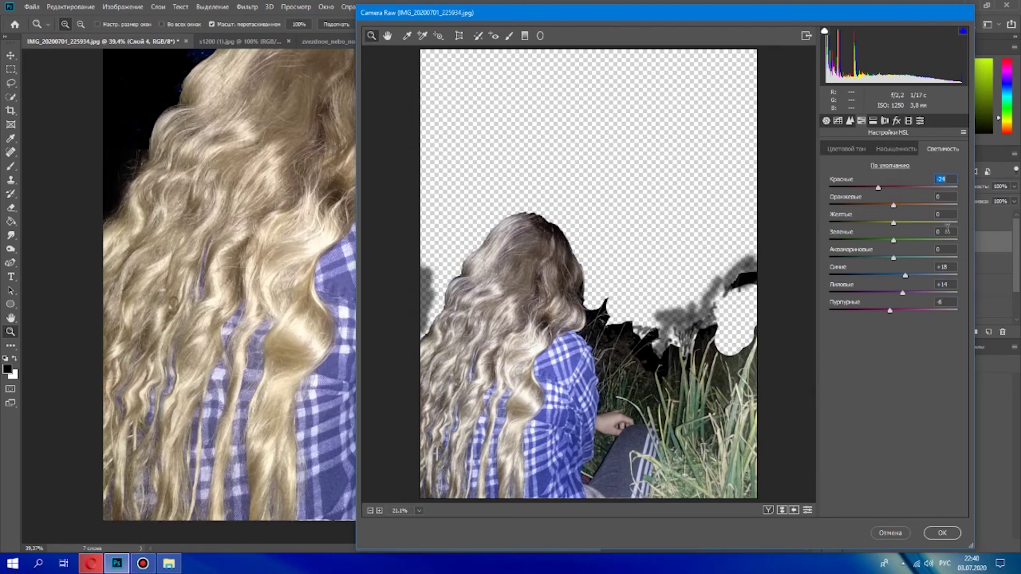
Split-tone the girl's layer with shadows at hue 222, saturation 6, and highlights at hue 281 with a slight saturation
left_click(874, 121)
left_click_drag(830, 247, 905, 253)
mouse_move(830, 263)
left_mouse_down()
mouse_move(847, 263)
mouse_move(839, 266)
left_mouse_up()
left_click_drag(908, 247, 910, 246)
left_click_drag(830, 164, 931, 164)
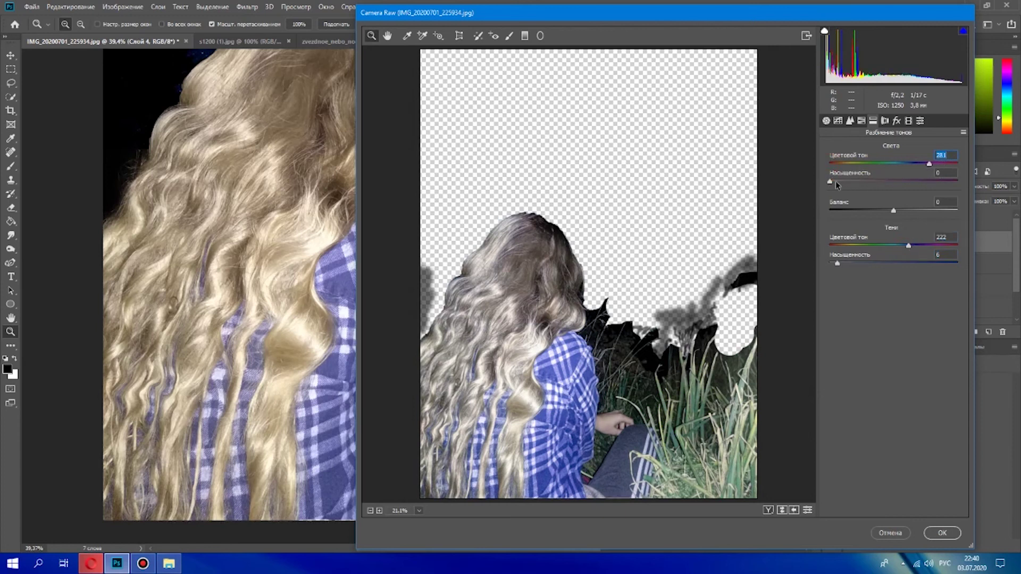
left_click_drag(840, 184, 841, 185)
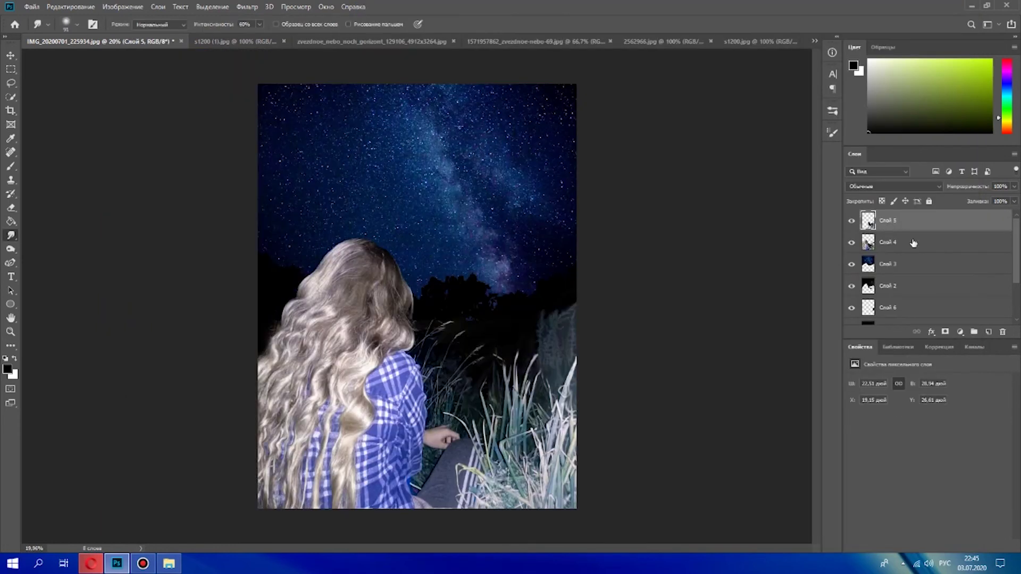
Paint blue around the head and along the hair's edge on a new layer above Слой 4, and set its blending to Soft Light
left_click(930, 243)
key("b")
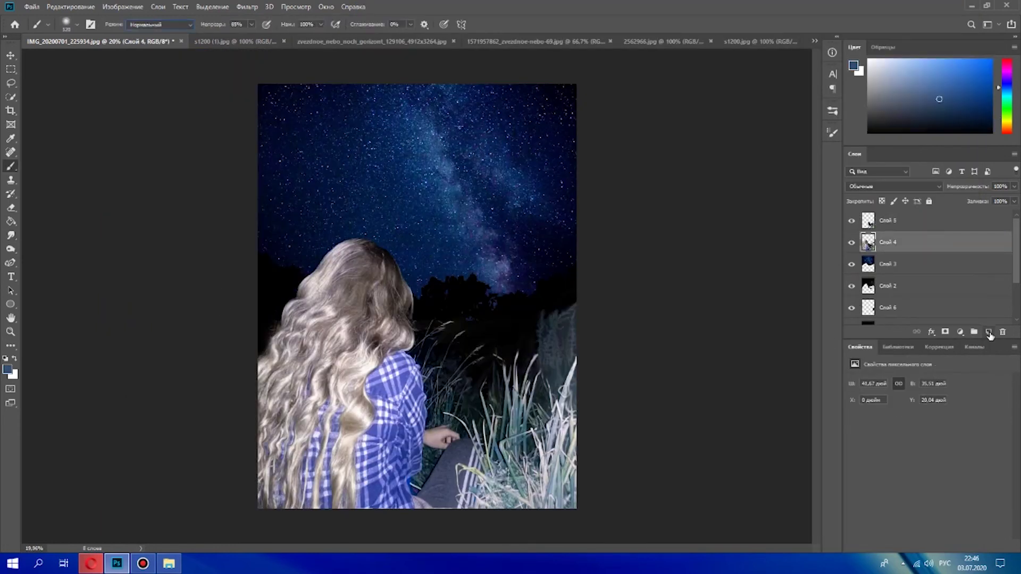
left_click(989, 331)
mouse_move(365, 242)
left_mouse_down()
mouse_move(393, 280)
mouse_move(387, 258)
mouse_move(353, 244)
mouse_move(302, 288)
mouse_move(346, 245)
mouse_move(385, 266)
mouse_move(375, 247)
mouse_move(352, 242)
mouse_move(392, 260)
mouse_move(408, 317)
mouse_move(398, 283)
mouse_move(398, 319)
mouse_move(340, 364)
mouse_move(358, 350)
left_mouse_up()
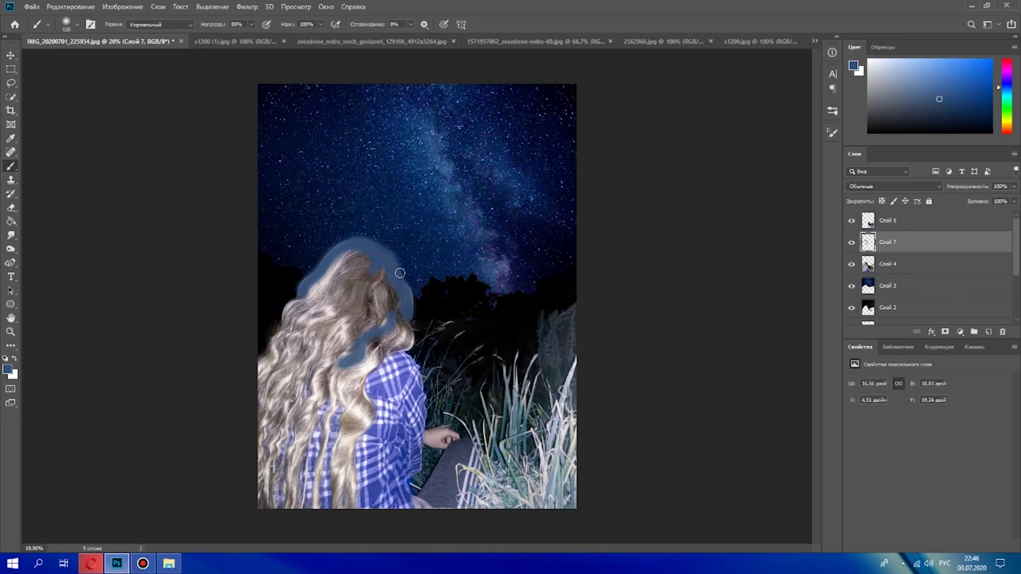
left_click(939, 185)
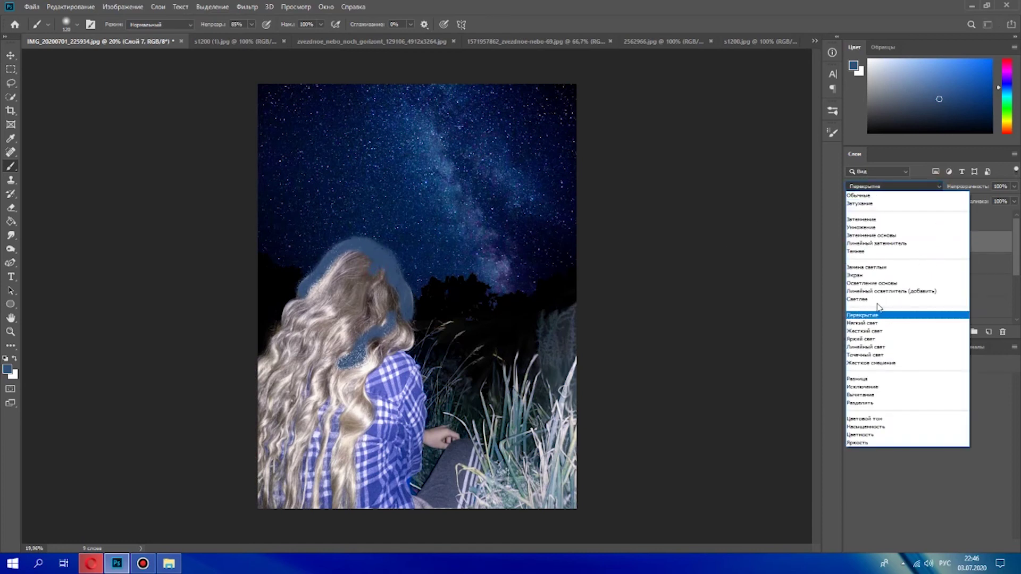
left_click(876, 323)
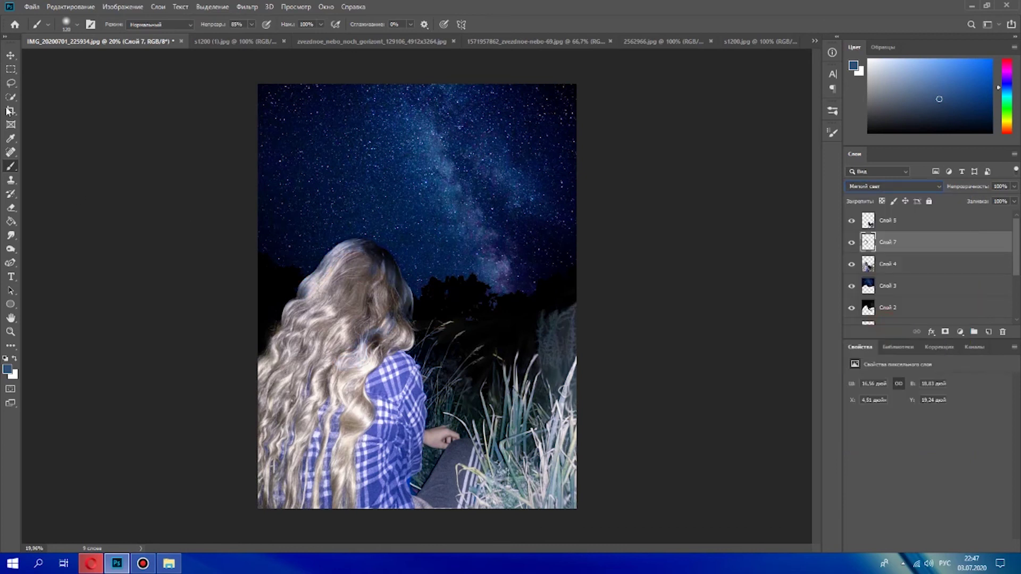
left_click(76, 23)
left_click_drag(98, 61, 69, 63)
key("Return")
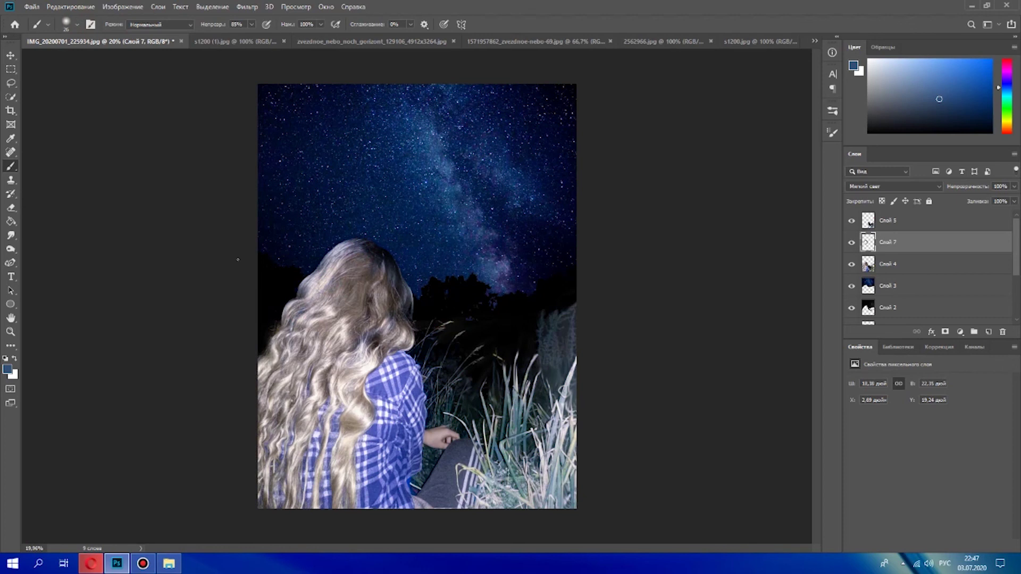
key("ctrl+z")
Extend the blue tint over the outer hair strands and the curls near the shoulder with a 73 px soft round brush
left_click(77, 24)
left_click_drag(70, 59, 85, 60)
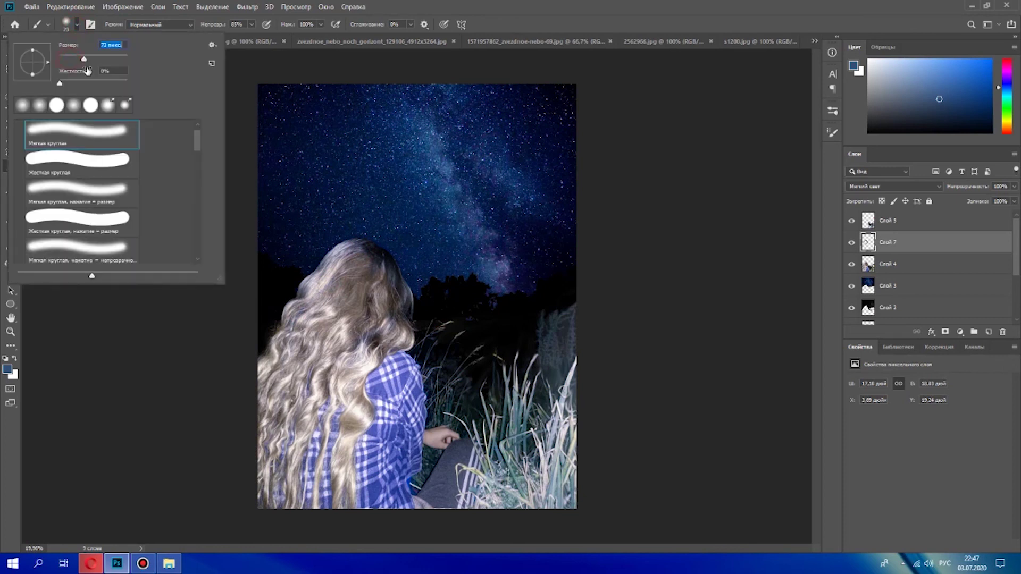
left_click(324, 289)
left_click(286, 351)
left_click(291, 306)
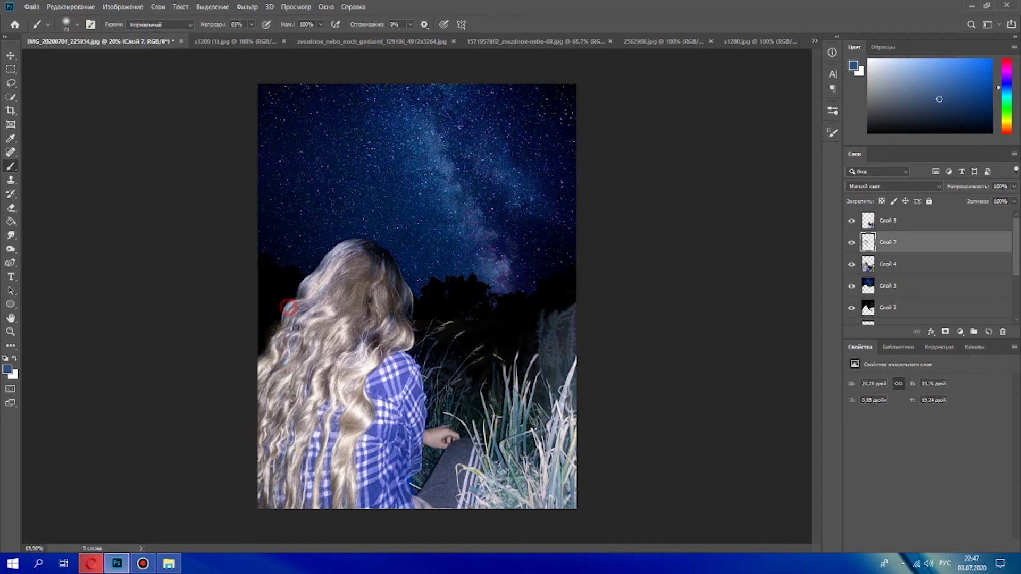
left_click(368, 351)
left_click(402, 333)
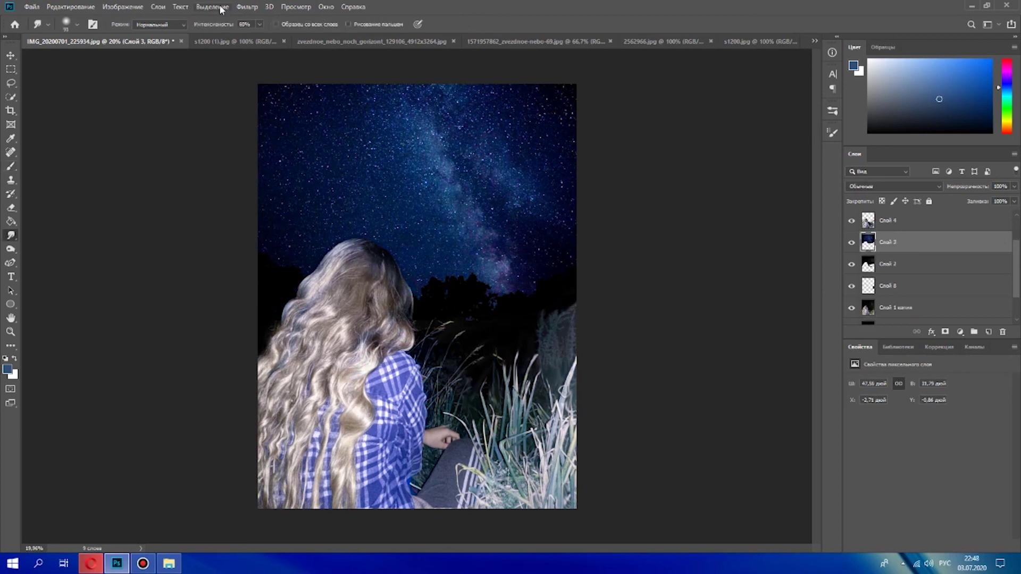
Soften the stars by applying a slight Gaussian Blur to the starry sky layer
left_click(245, 7)
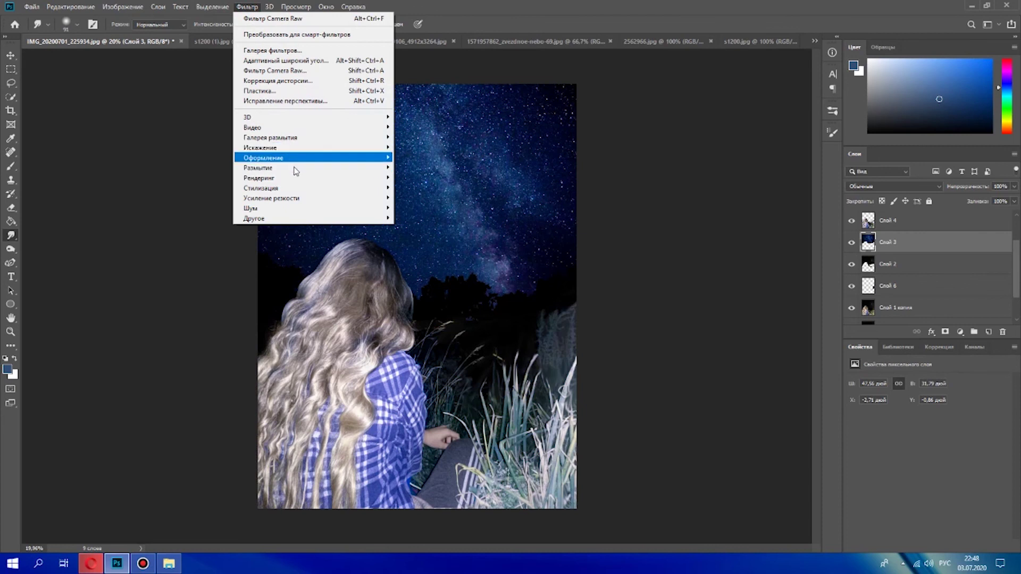
mouse_move(302, 170)
left_click(459, 226)
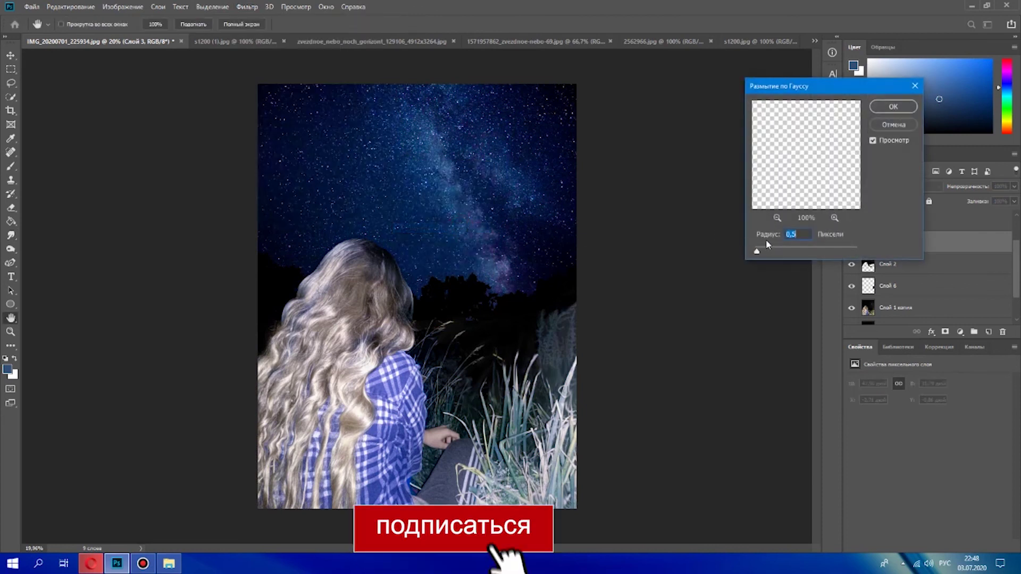
left_click(757, 251)
key("Up")
key("Up")
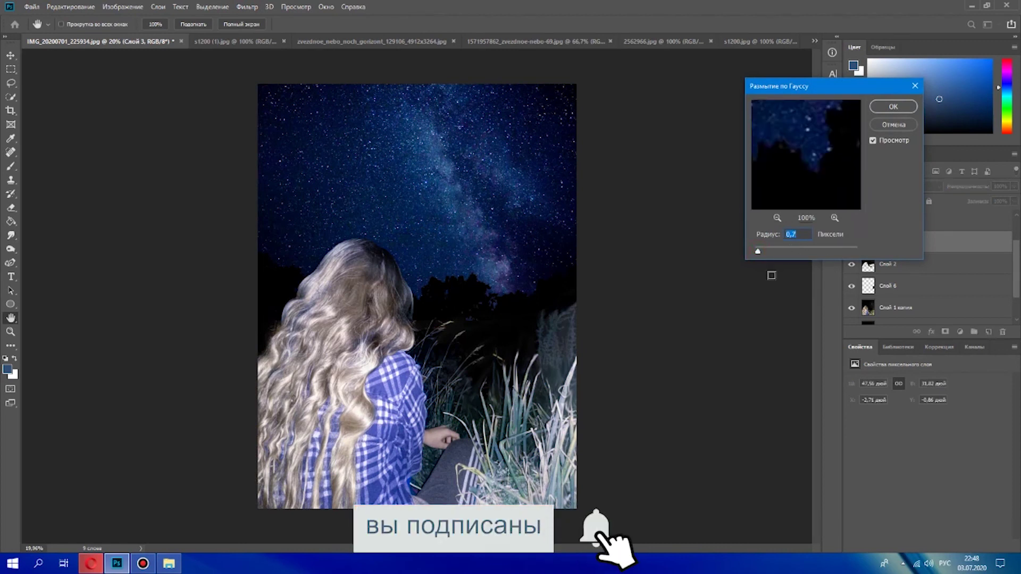
left_click_drag(760, 248, 775, 255)
left_click(894, 106)
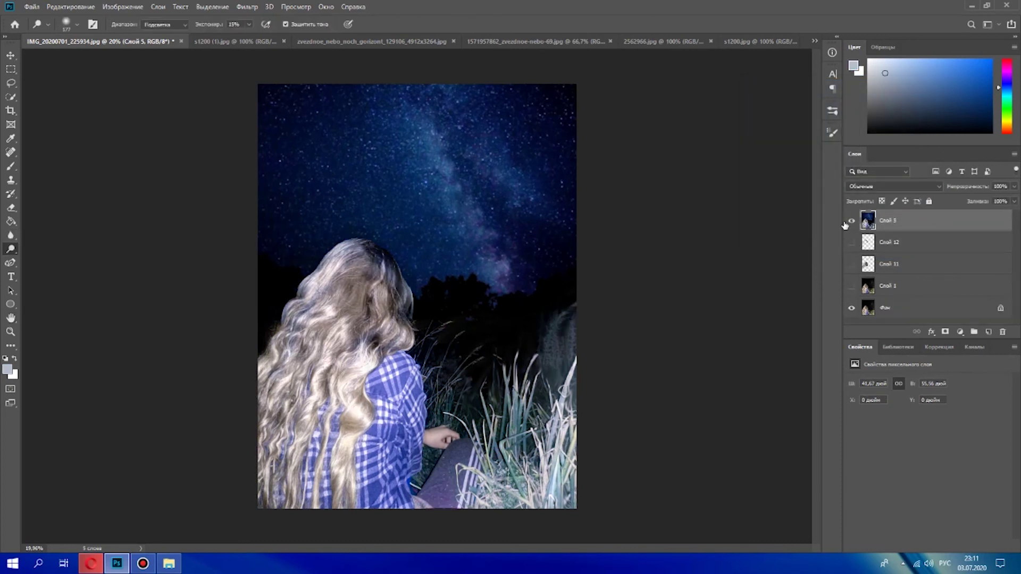
Compare the finished blue-toned composite with the original photo by switching the merged layer's visibility
left_click(853, 221)
left_click(854, 220)
left_click(854, 222)
left_click(853, 221)
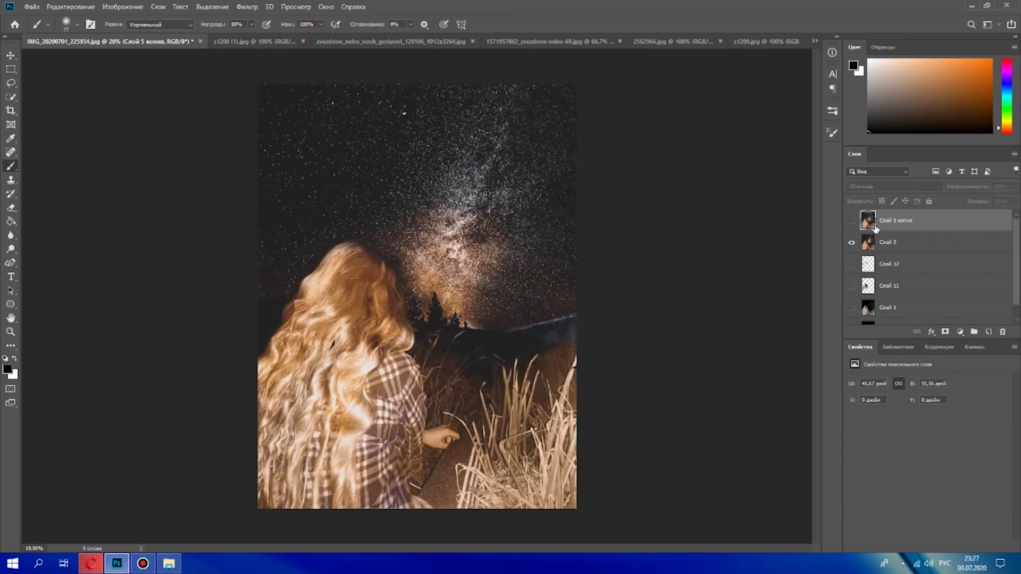
Compare the warm-toned composite with the original photo by repeatedly hiding and showing Слой 5, and switch the background layer's visibility
scroll(867, 322, "down", 1)
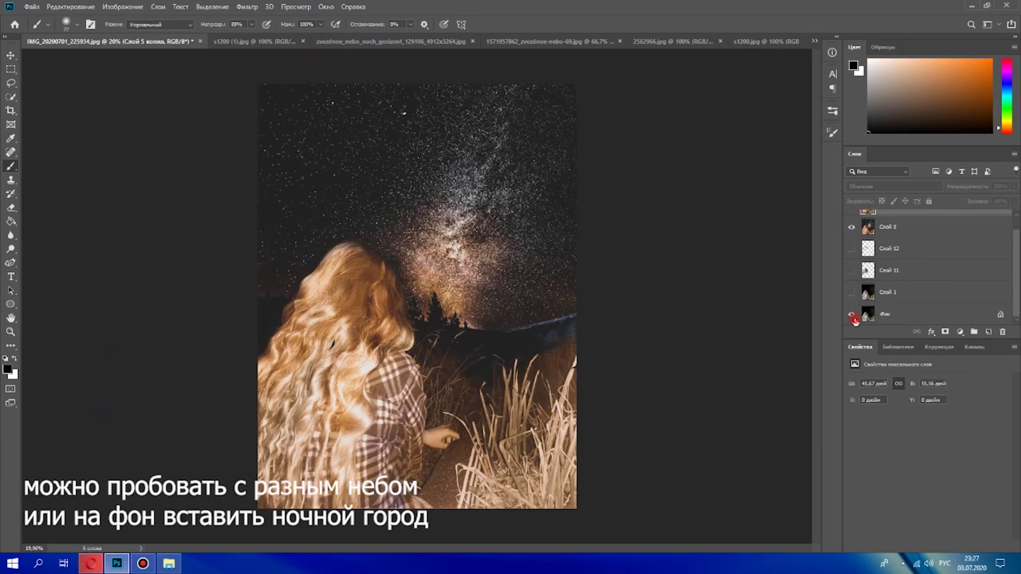
scroll(854, 253, "up", 1)
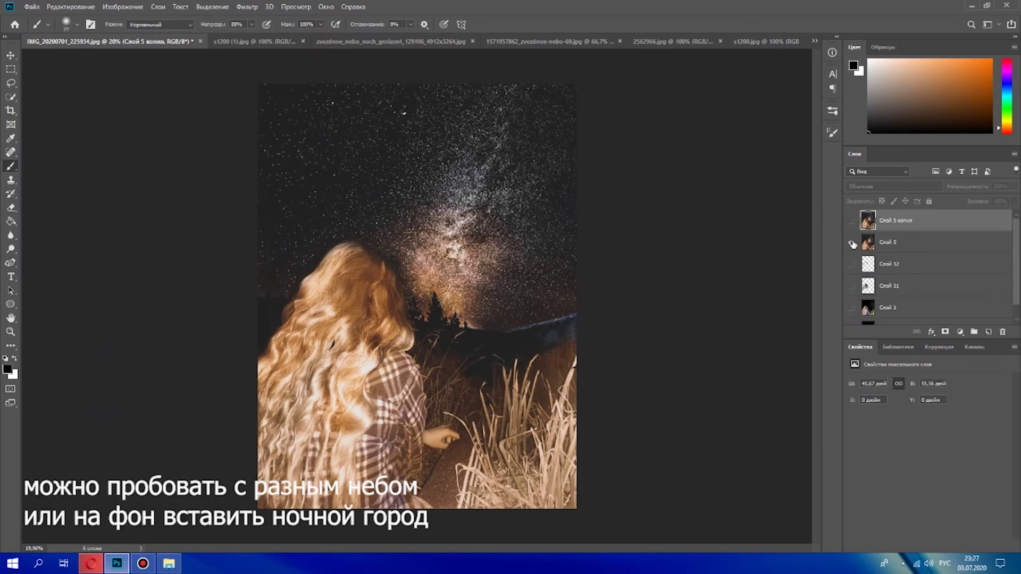
left_click(852, 243)
left_click(852, 243)
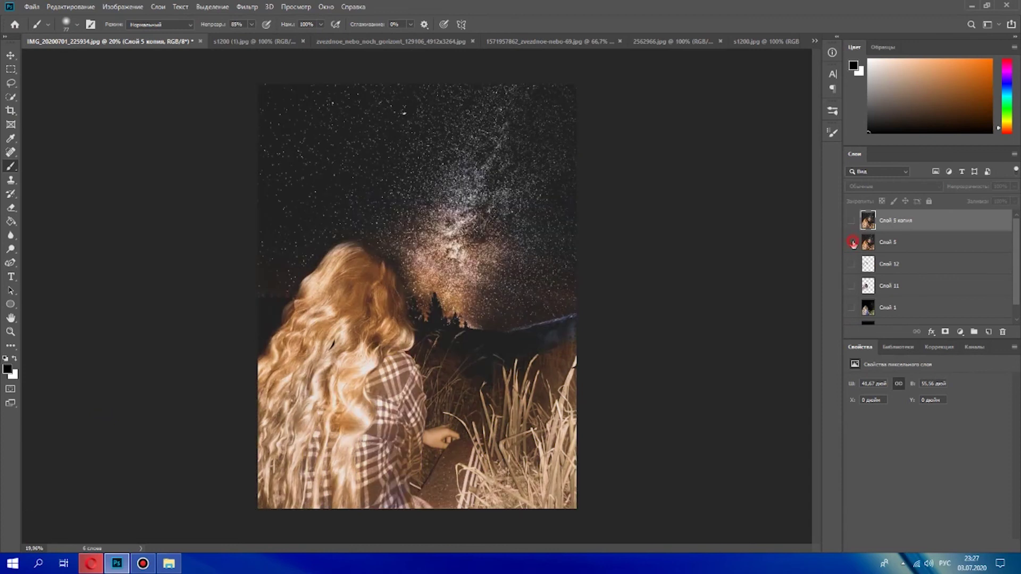
left_click(853, 243)
left_click(852, 243)
left_click(852, 243)
left_click(851, 243)
scroll(866, 298, "down", 1)
left_click(852, 315)
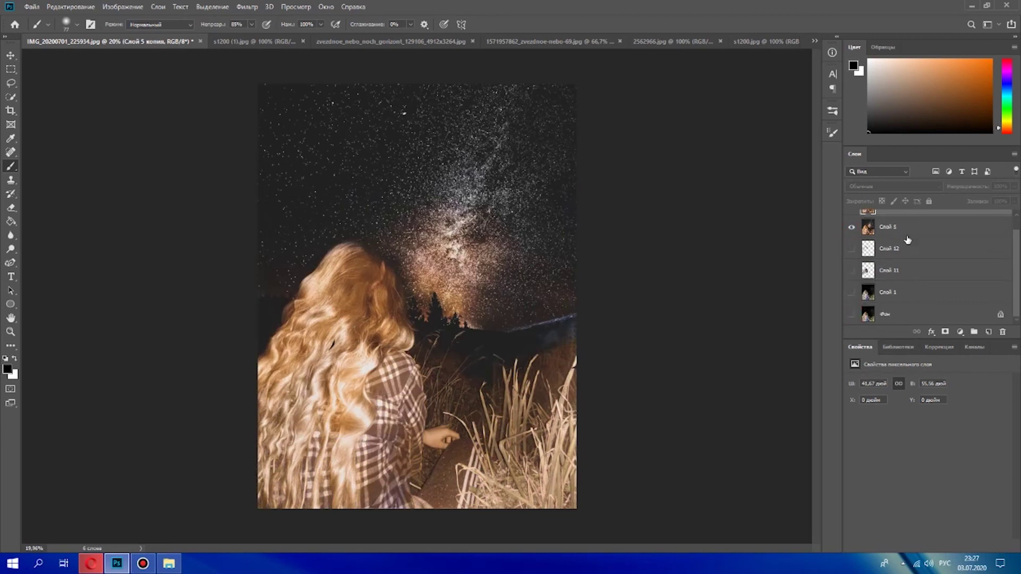
scroll(909, 286, "up", 1)
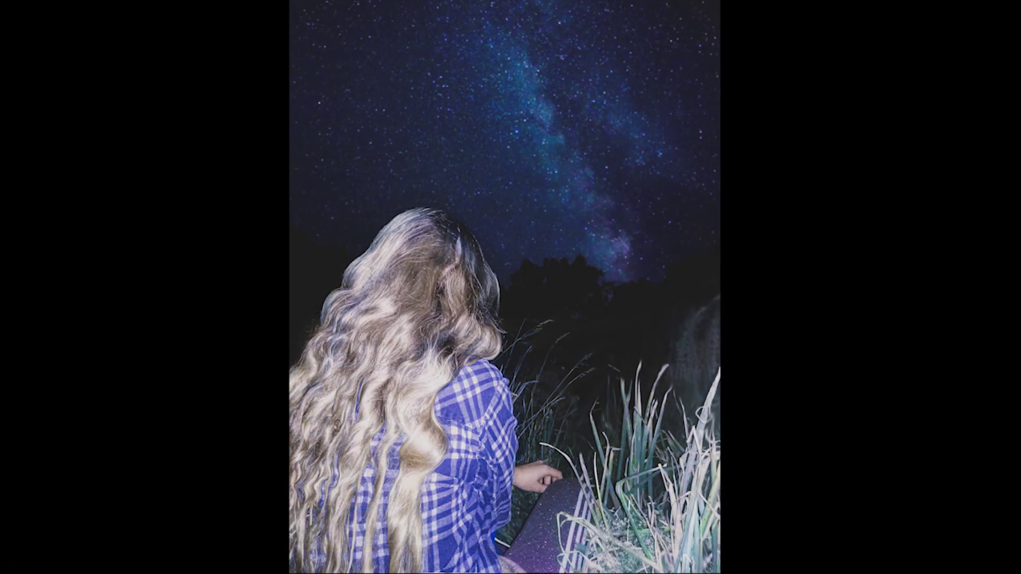